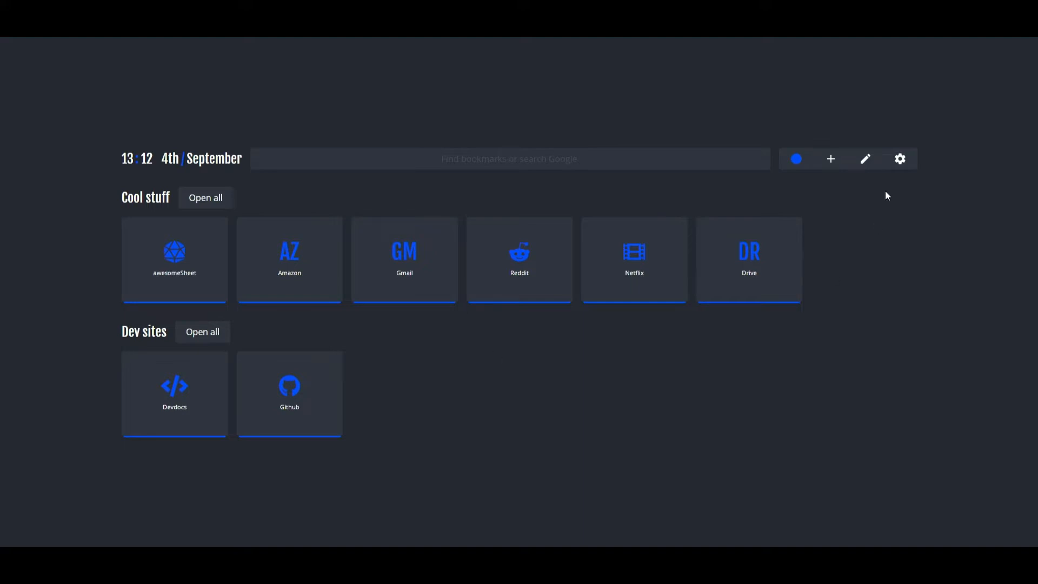
# Change the page's accent colour to bright green, RGB 0, 255, 8
pyautogui.click(798, 160)
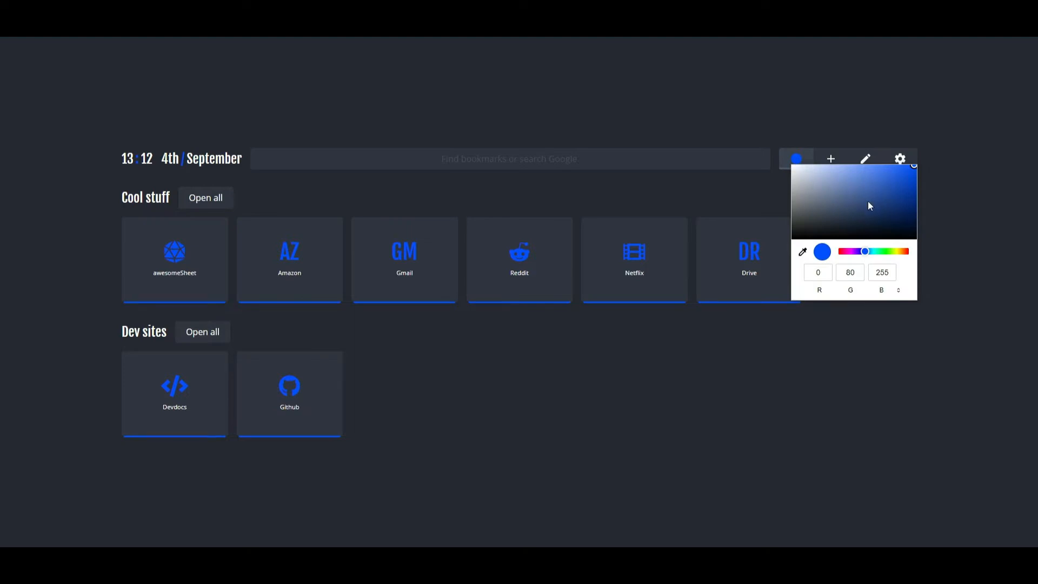
pyautogui.moveTo(865, 251); pyautogui.dragTo(885, 252)
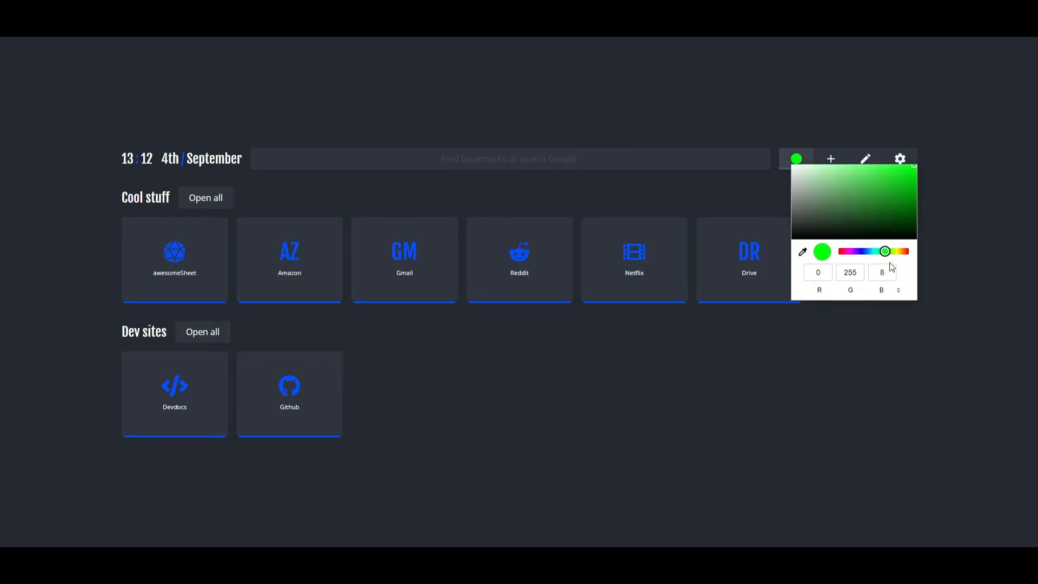
pyautogui.click(937, 259)
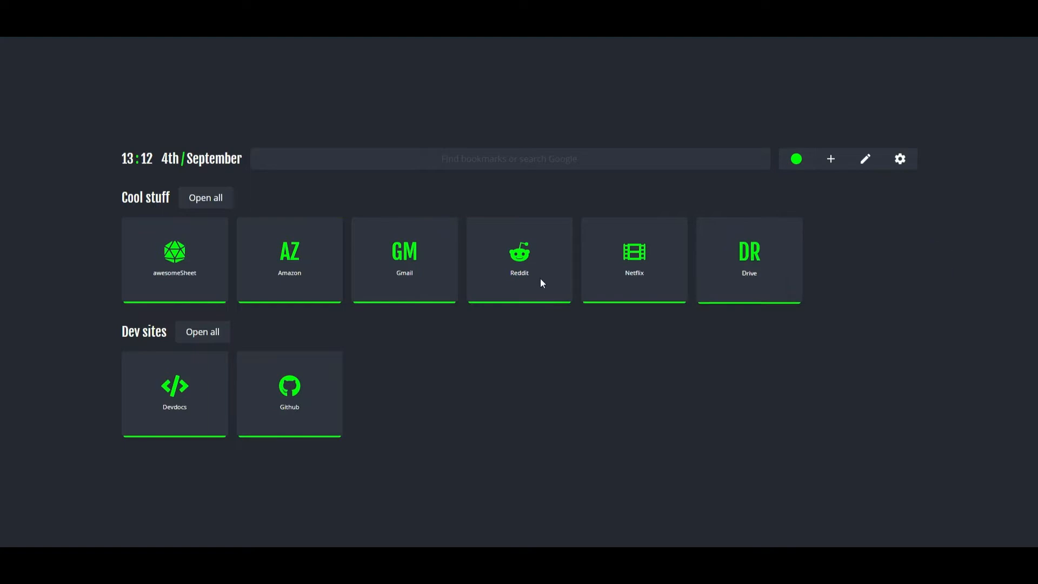
# Set the page's accent colour to blue, RGB 0, 8, 255
pyautogui.click(799, 164)
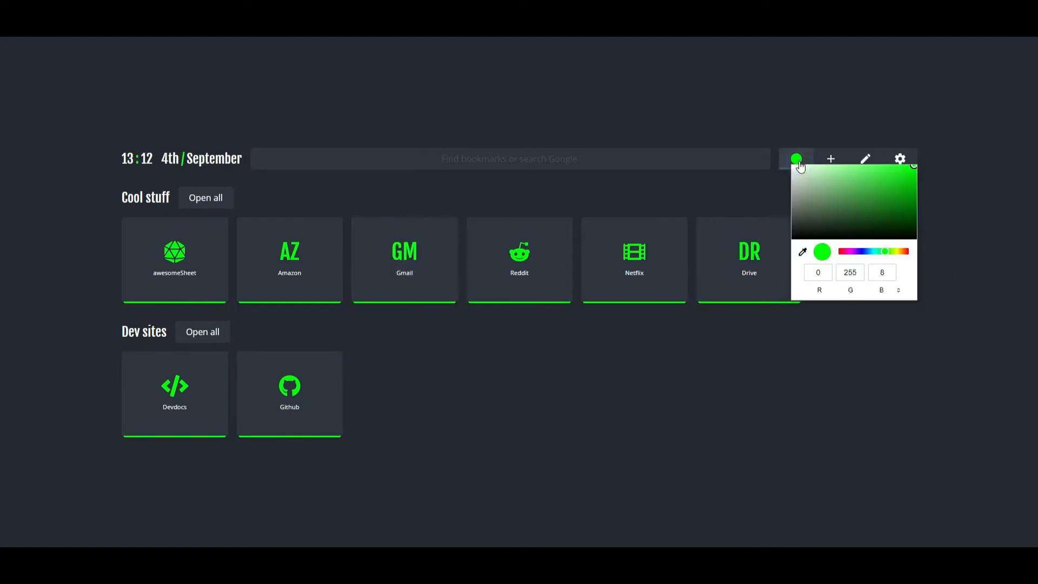
pyautogui.click(862, 251)
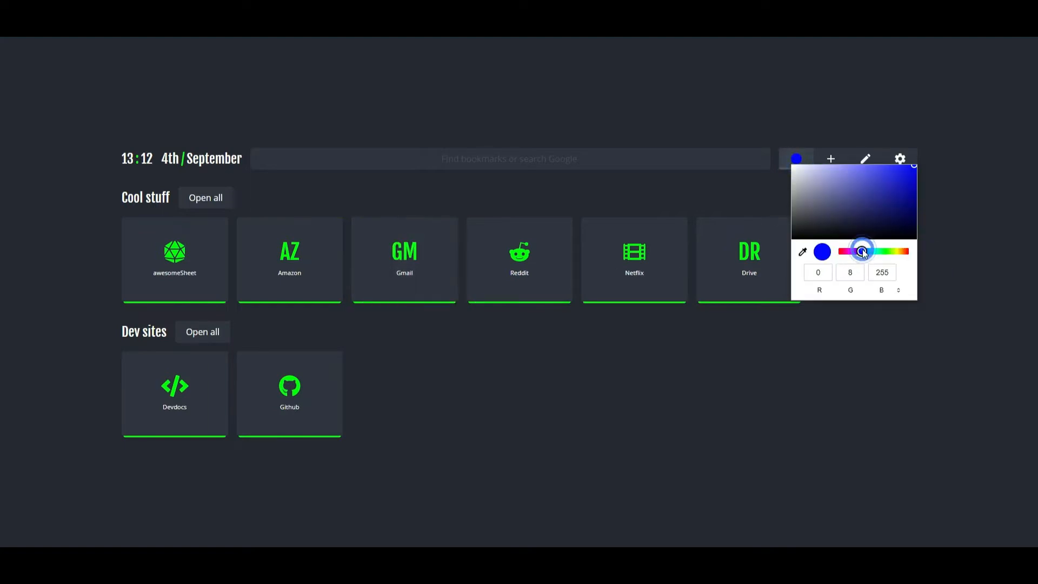
pyautogui.click(940, 293)
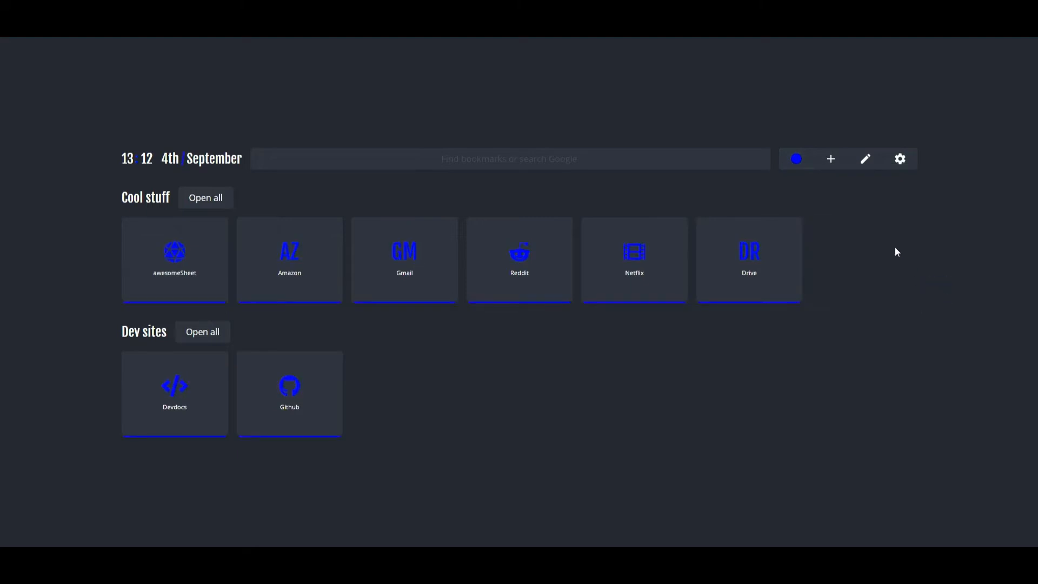
# Start a new bookmark and give it the letters YT as its visual element
pyautogui.click(836, 162)
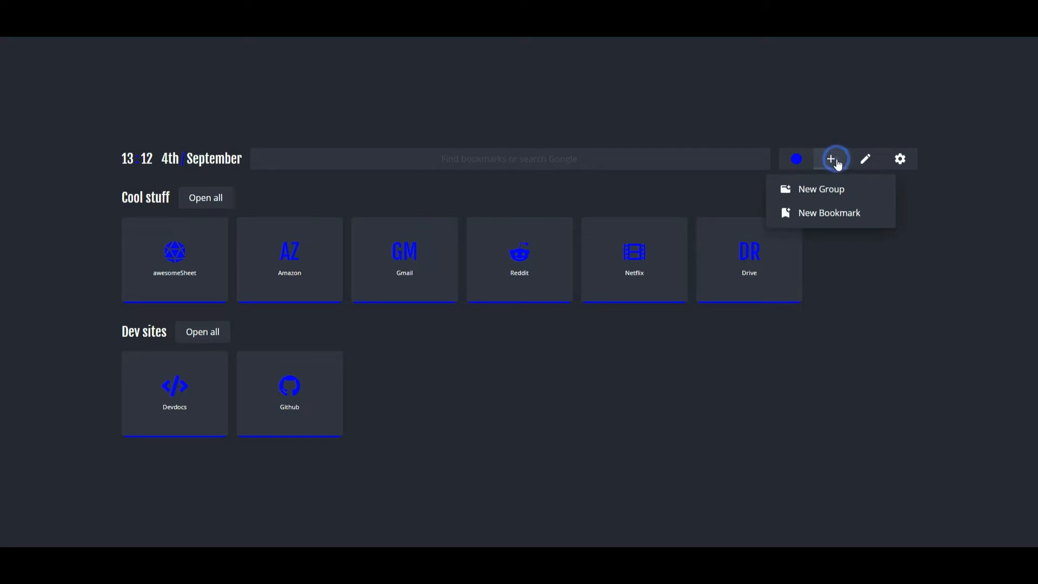
pyautogui.click(842, 216)
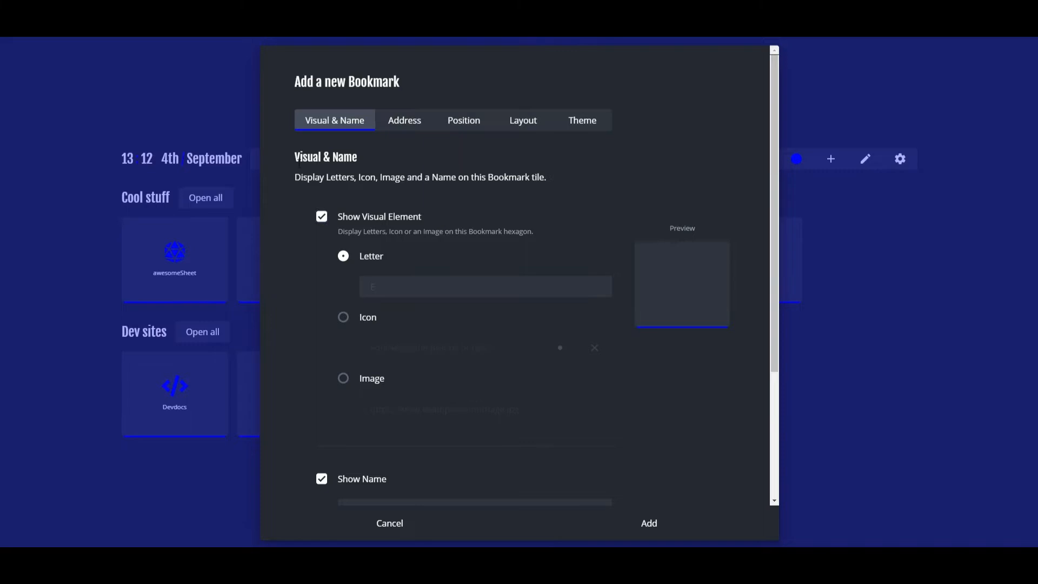
pyautogui.click(397, 287)
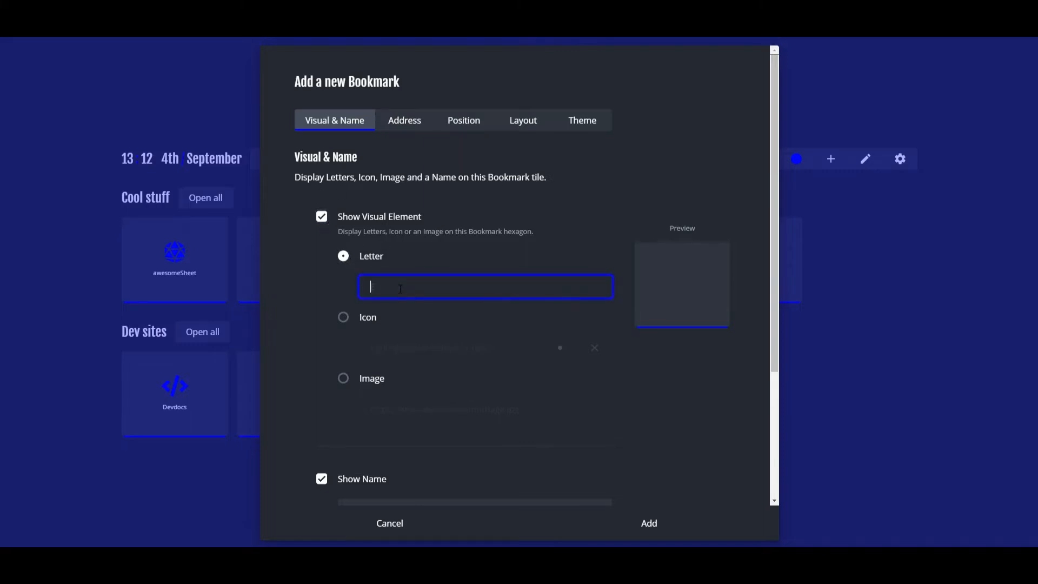
pyautogui.write('YT')
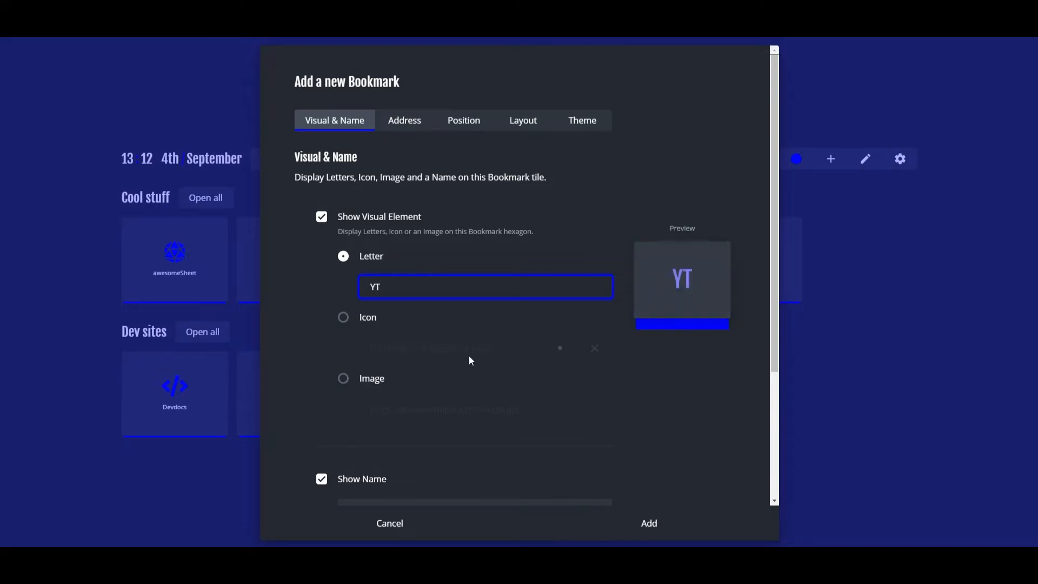
# Try the YouTube icon and the image option as the bookmark's visual element, and switch back to the letters
pyautogui.click(342, 317)
pyautogui.click(424, 346)
pyautogui.write('you')
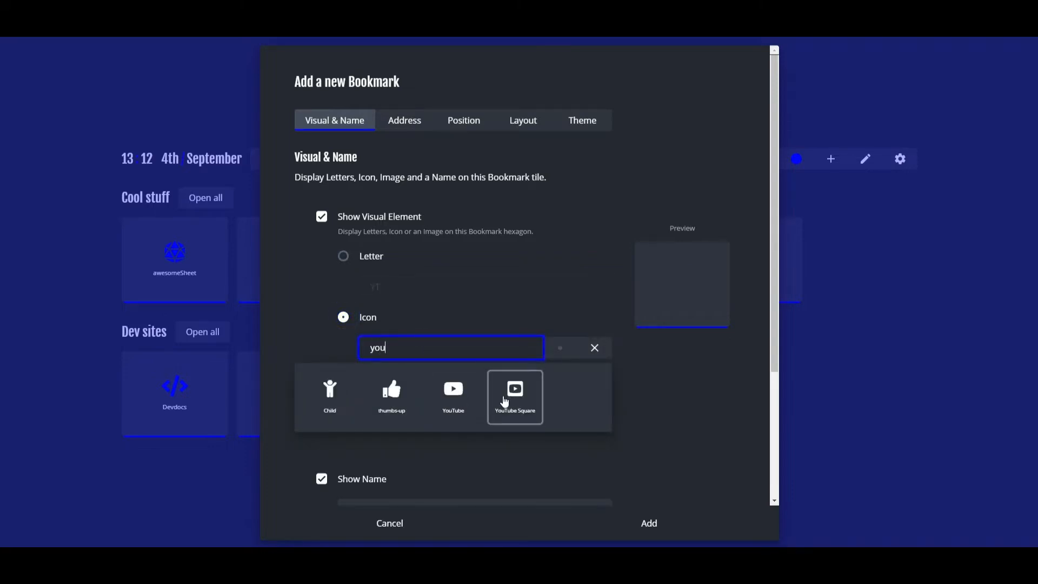
pyautogui.click(460, 398)
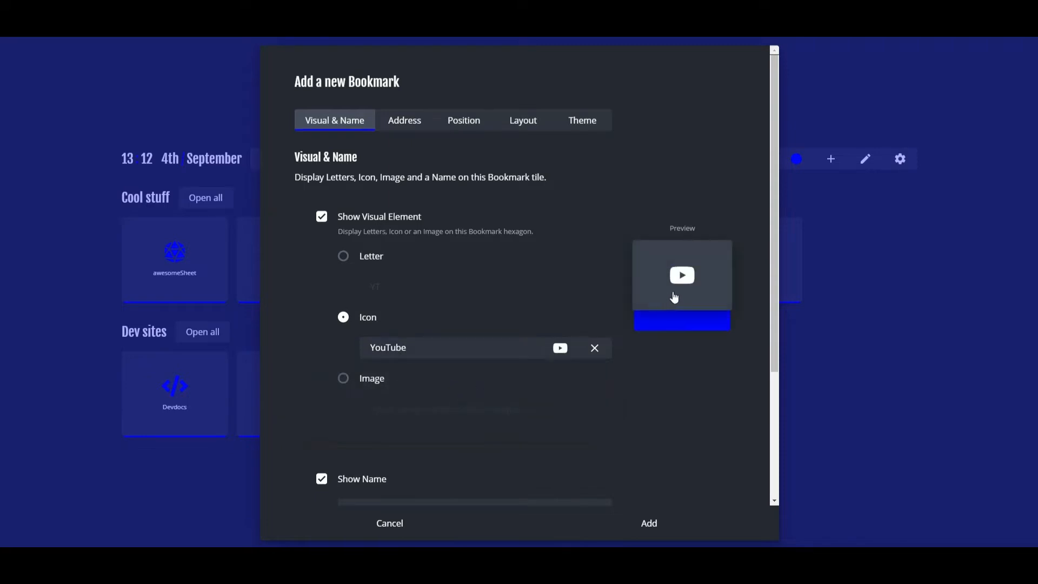
pyautogui.click(348, 384)
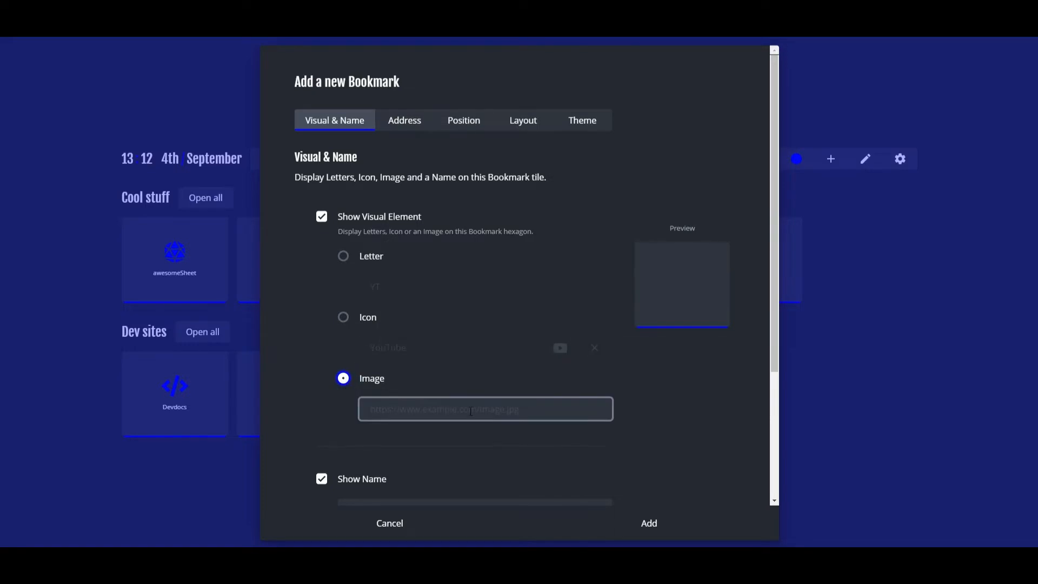
pyautogui.click(345, 259)
# Enter YouTube as the display name of the new bookmark
pyautogui.scroll(-2, 453, 398)
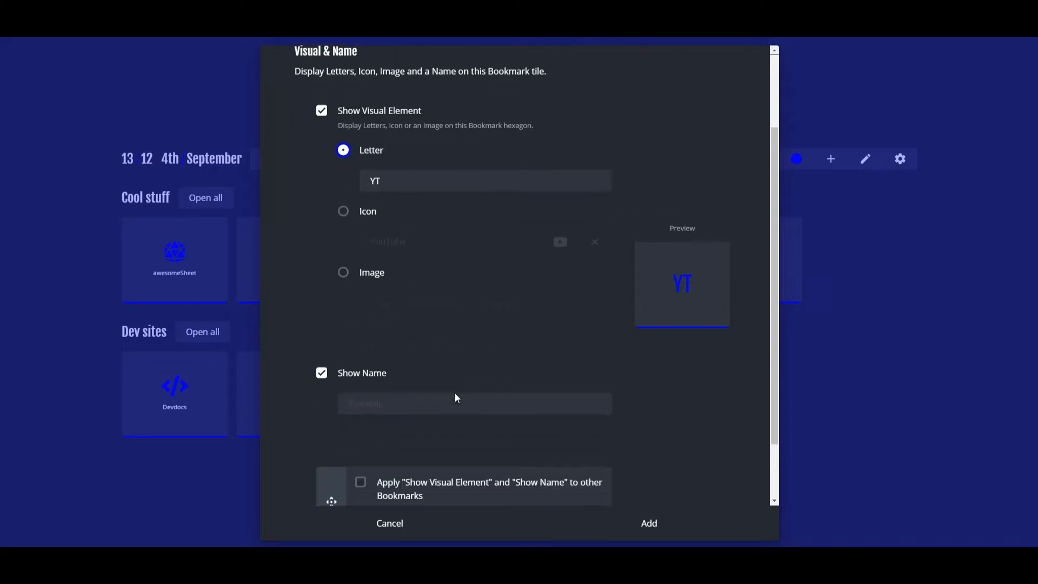
pyautogui.click(373, 401)
pyautogui.write('you')
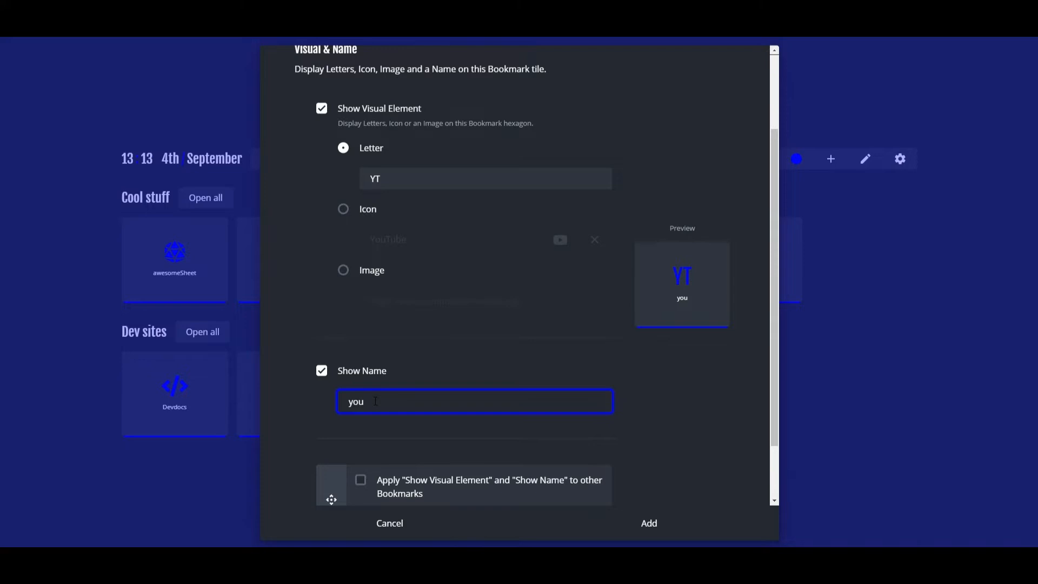
pyautogui.press('BackSpace')
pyautogui.press('BackSpace')
pyautogui.press('BackSpace')
pyautogui.write('YouTube')
pyautogui.click(664, 407)
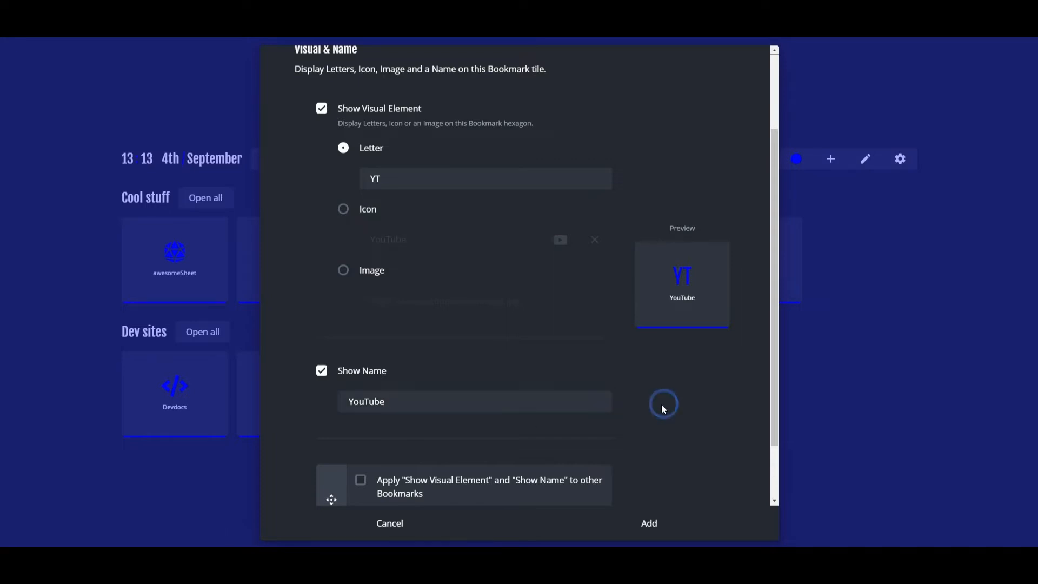
pyautogui.scroll(-2, 663, 410)
pyautogui.scroll(3, 432, 129)
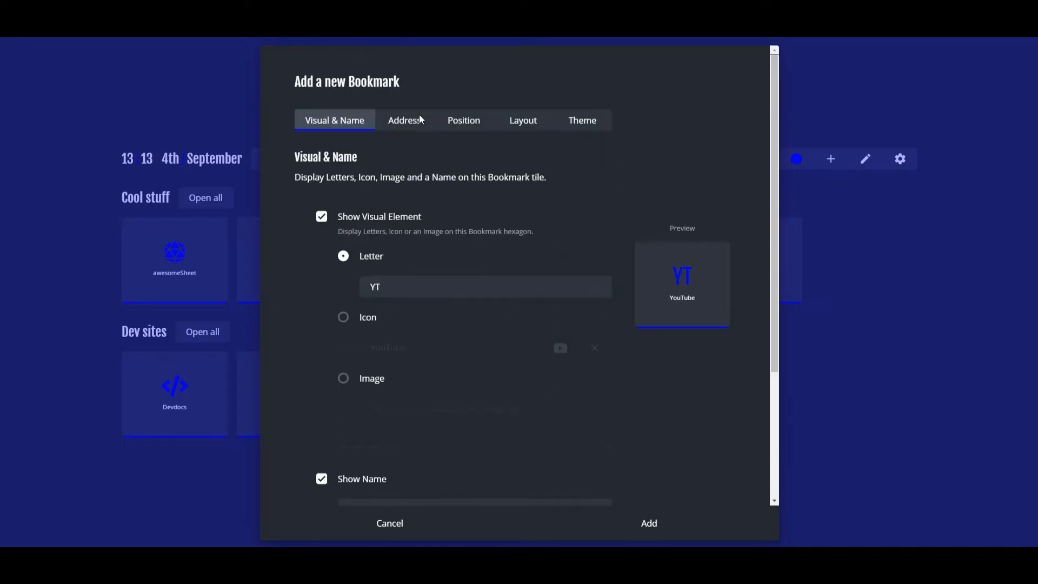
pyautogui.click(416, 122)
pyautogui.click(418, 241)
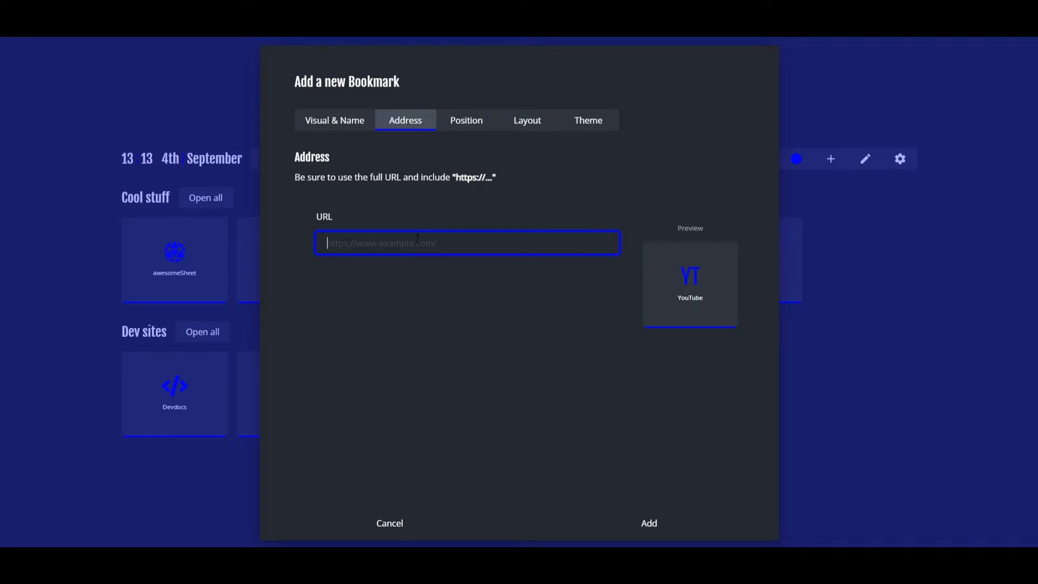
pyautogui.write('https:\\\\www.youtube.com')
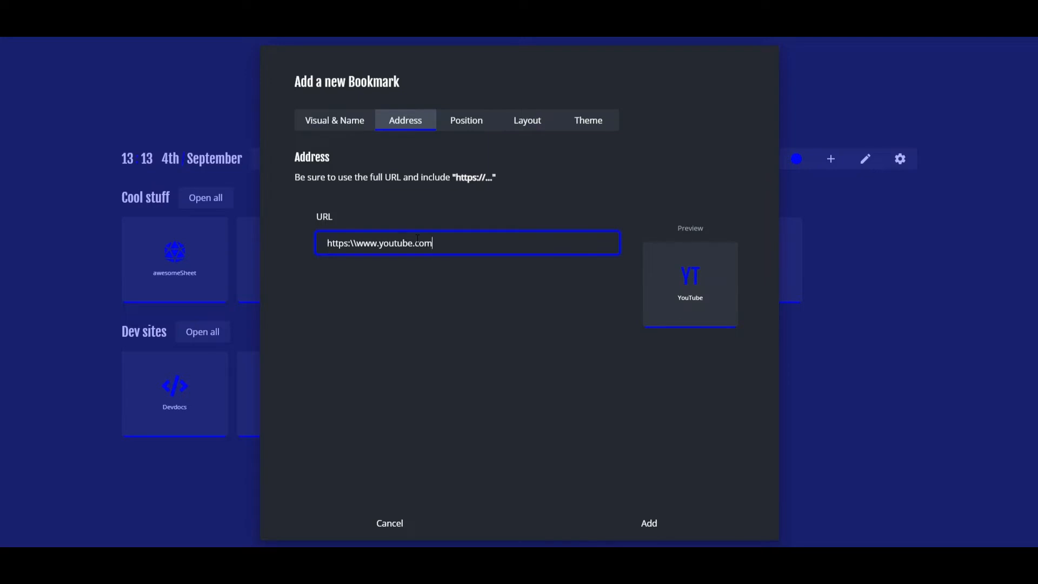
# Place the bookmark in a new group named "work"
pyautogui.click(468, 124)
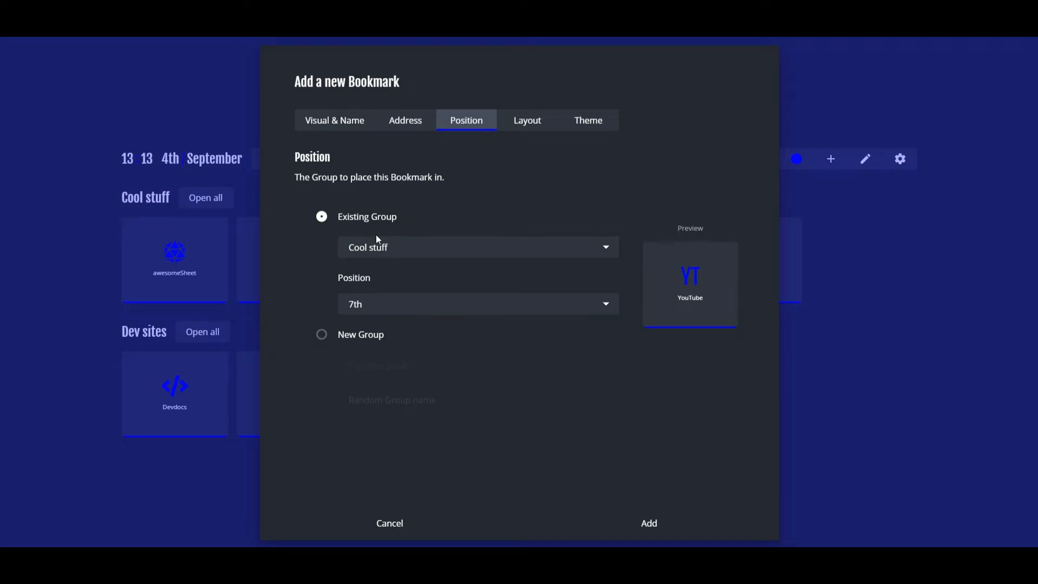
pyautogui.click(321, 335)
pyautogui.click(377, 366)
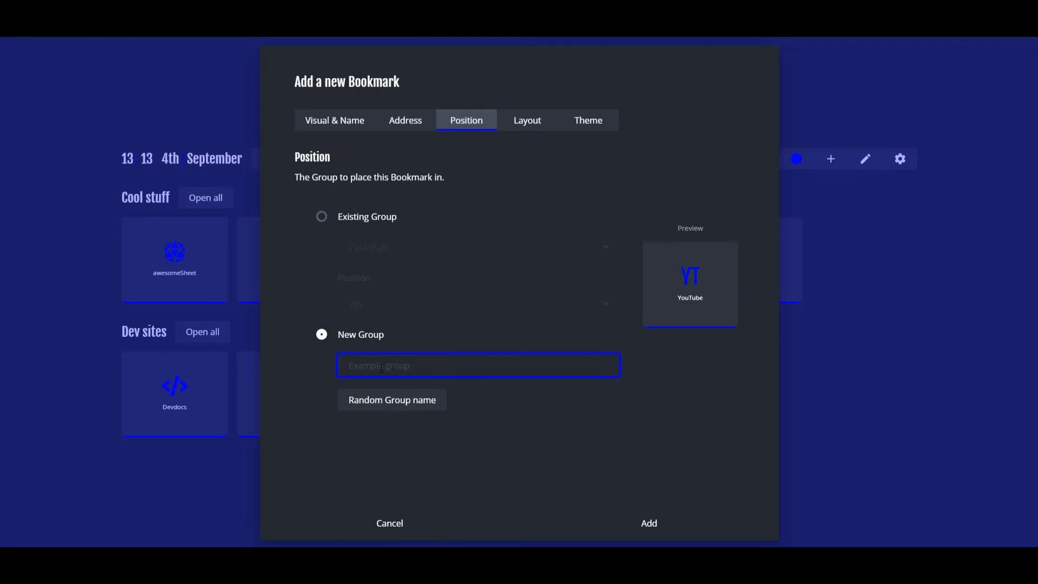
pyautogui.write('work')
# Try a visual size of 45 and a name size of 14 in the bookmark's layout, and reset both to their defaults
pyautogui.click(536, 127)
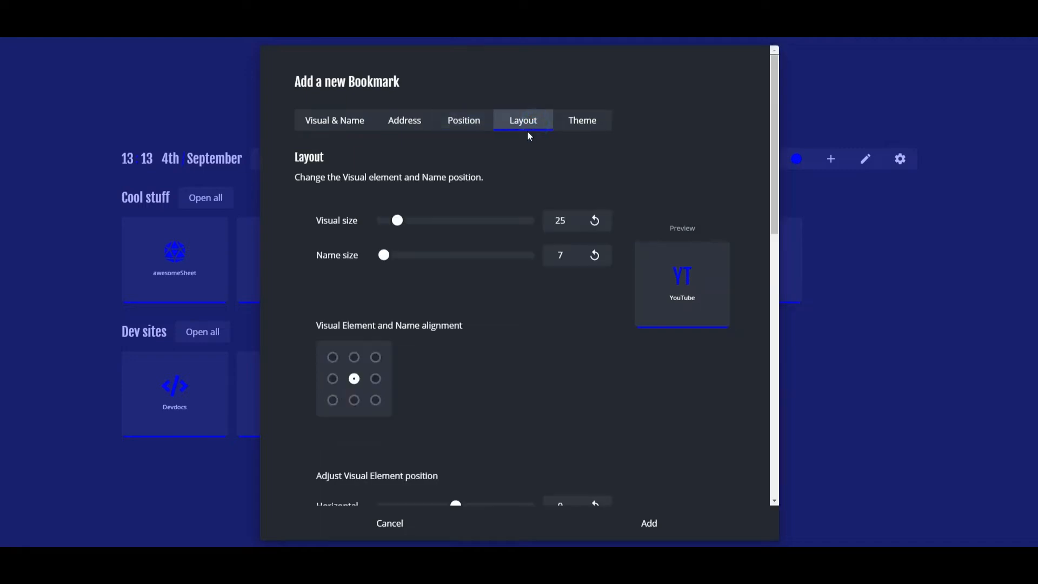
pyautogui.moveTo(399, 221)
pyautogui.mouseDown()
pyautogui.moveTo(424, 221)
pyautogui.moveTo(392, 221)
pyautogui.moveTo(413, 228)
pyautogui.mouseUp()
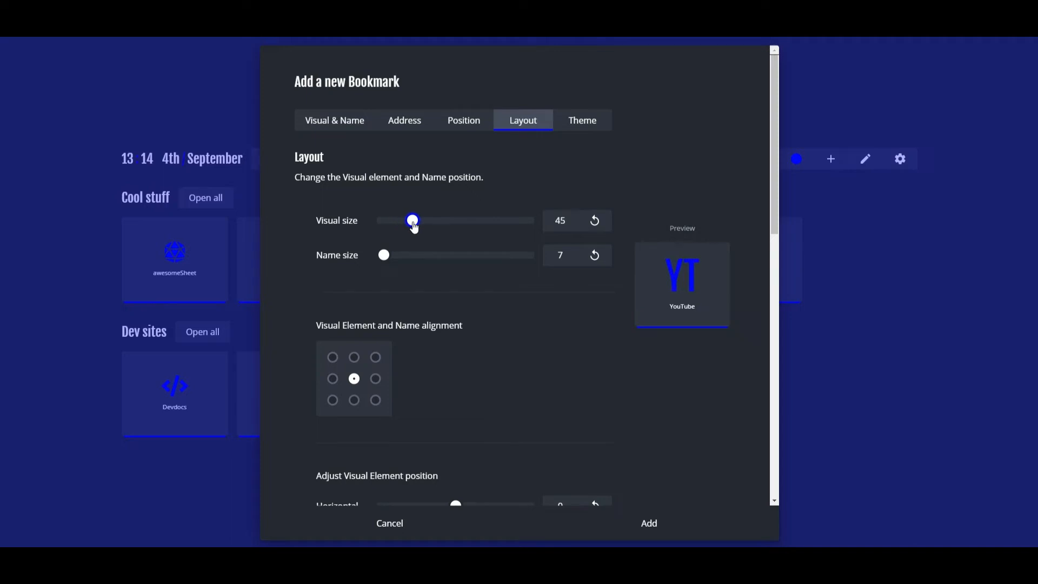
pyautogui.click(595, 222)
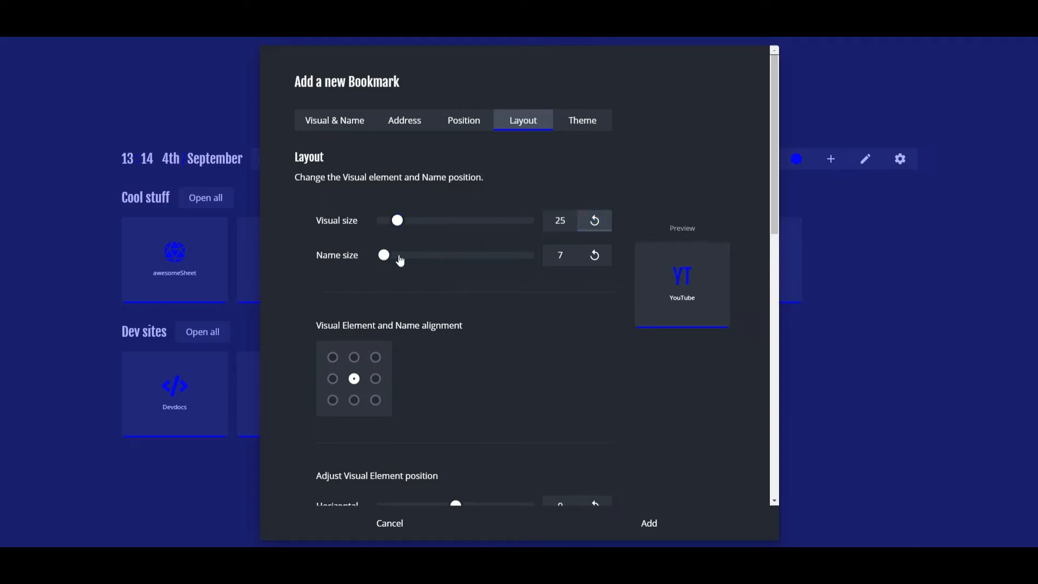
pyautogui.moveTo(383, 256)
pyautogui.mouseDown()
pyautogui.moveTo(403, 267)
pyautogui.moveTo(390, 265)
pyautogui.mouseUp()
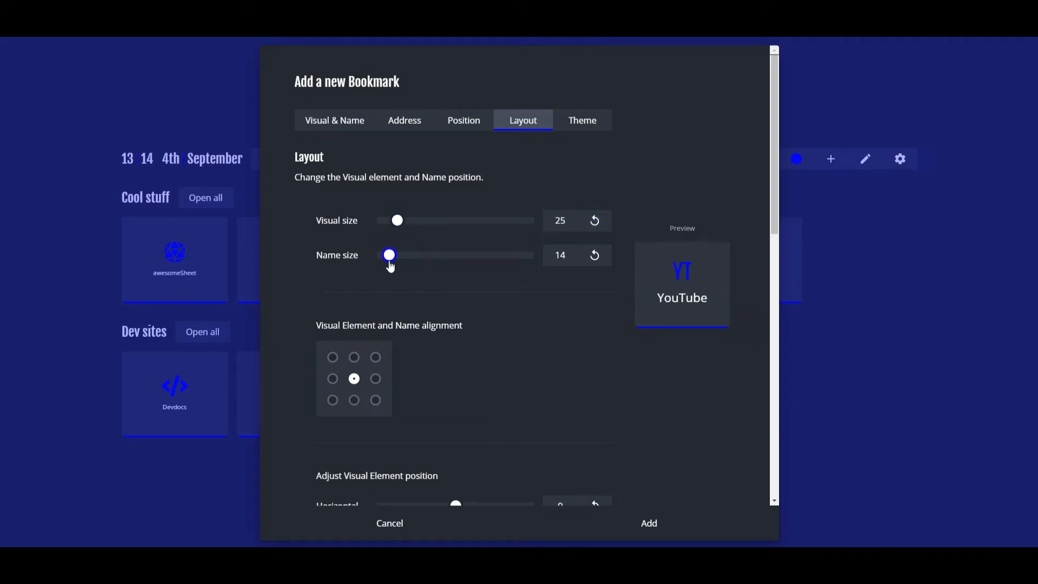
pyautogui.click(593, 259)
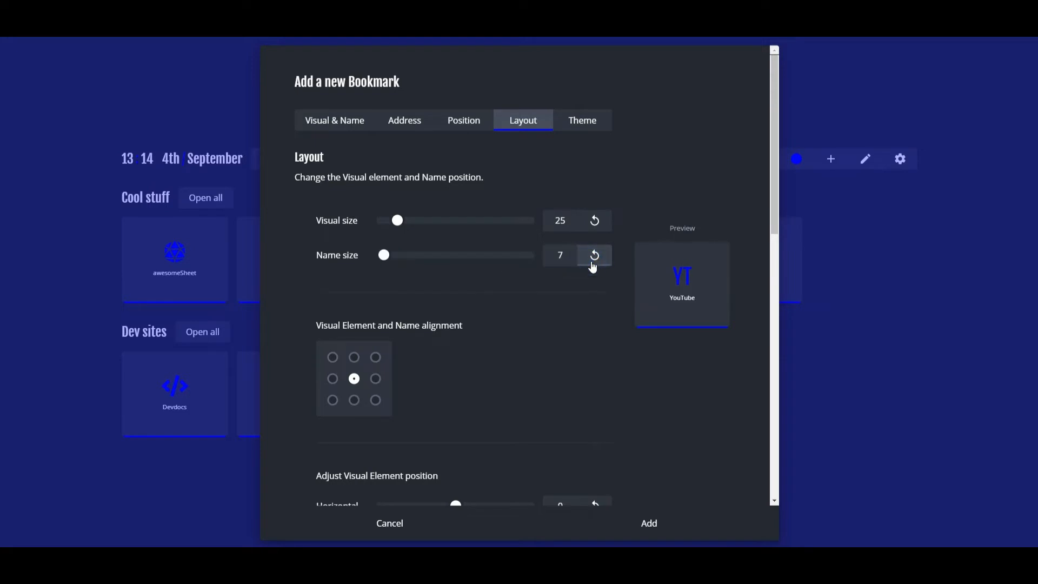
pyautogui.moveTo(386, 259)
pyautogui.mouseDown()
pyautogui.moveTo(397, 261)
pyautogui.moveTo(387, 261)
pyautogui.mouseUp()
pyautogui.click(595, 262)
# Try top and bottom alignments for the bookmark's visual element and name, and return the alignment to the centre
pyautogui.click(355, 357)
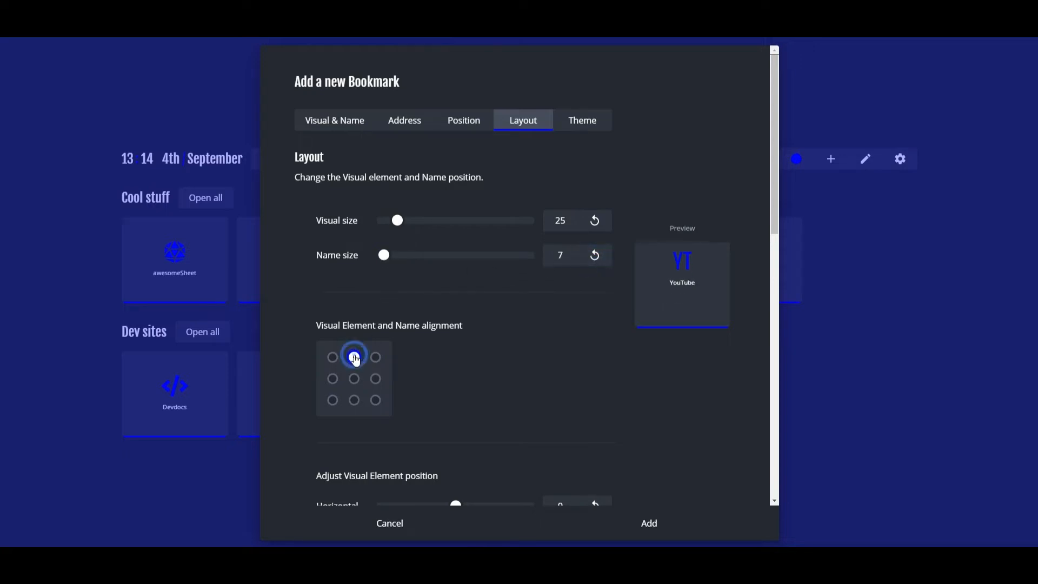
pyautogui.click(377, 358)
pyautogui.click(376, 400)
pyautogui.click(354, 400)
pyautogui.click(332, 400)
pyautogui.click(354, 379)
# Try shifting the visual element's position and rotating it to -76, and reset the offsets and rotation to 0
pyautogui.scroll(-1, 456, 394)
pyautogui.scroll(-3, 456, 397)
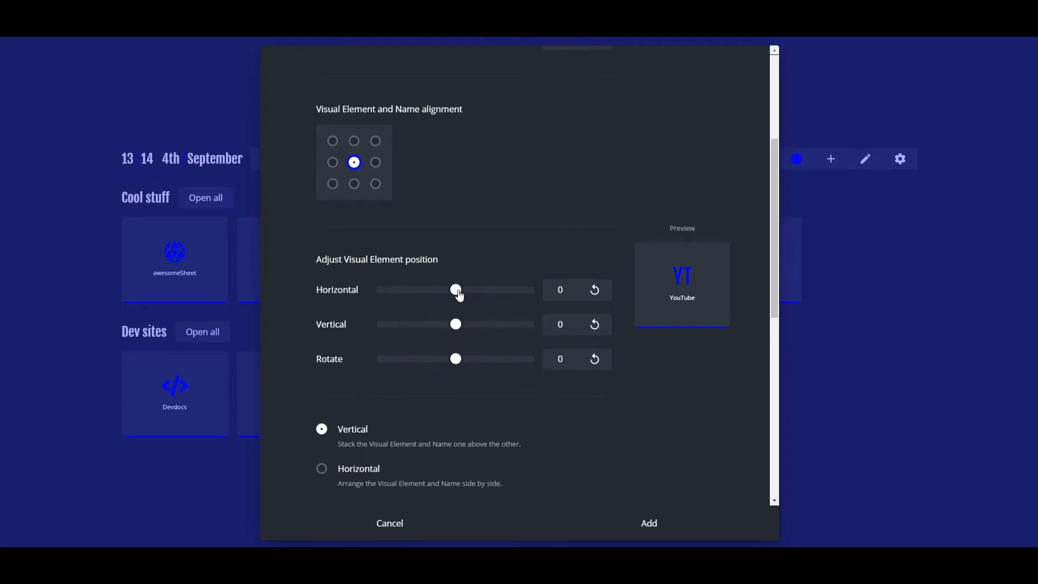
pyautogui.moveTo(457, 290); pyautogui.dragTo(445, 325)
pyautogui.click(594, 291)
pyautogui.click(595, 324)
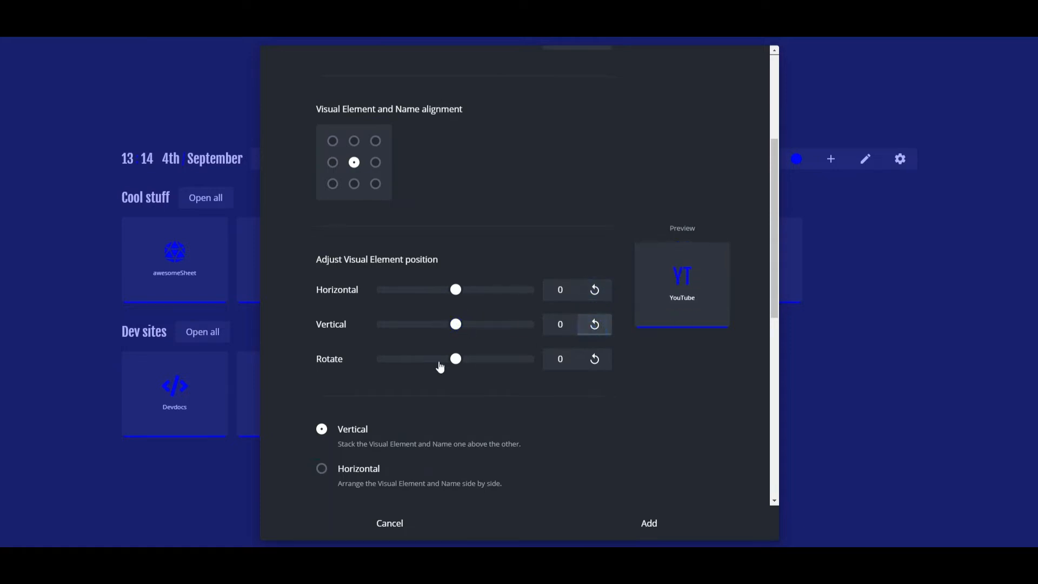
pyautogui.moveTo(456, 361); pyautogui.dragTo(425, 360)
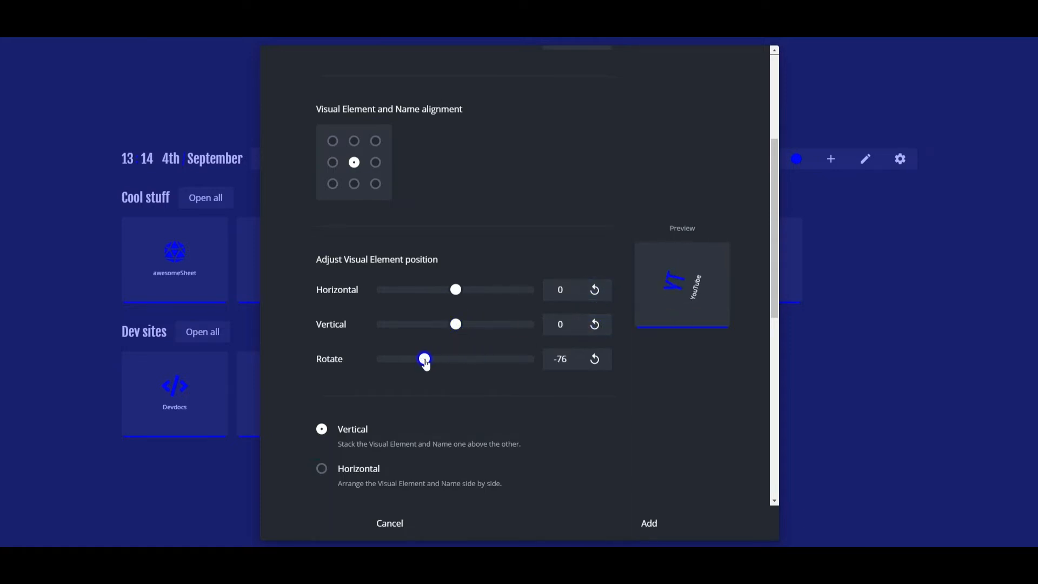
pyautogui.click(596, 360)
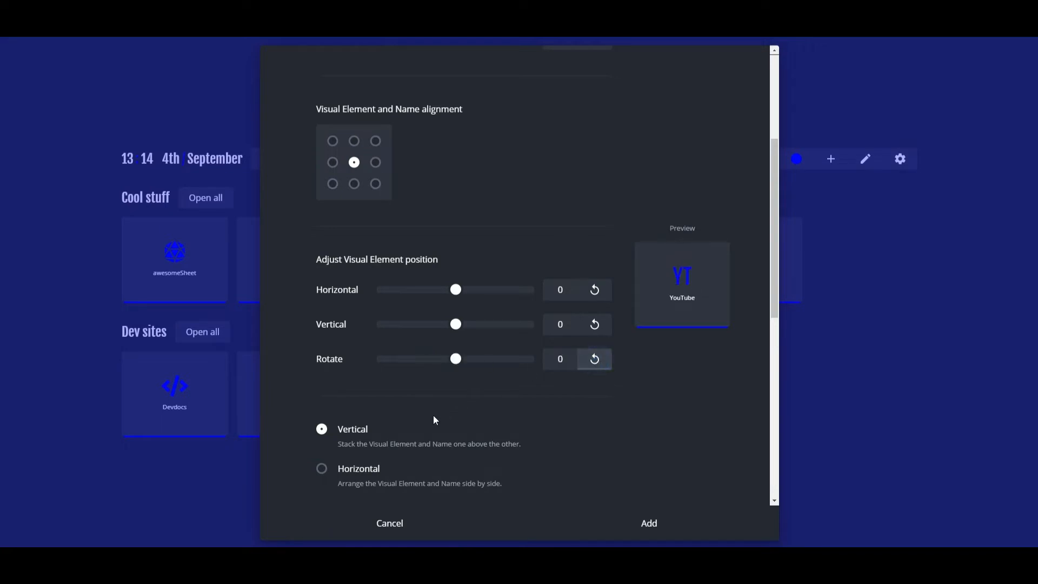
# Try the horizontal arrangement and the name-first order, returning each to vertical stacking and visual element then name
pyautogui.scroll(-2, 431, 414)
pyautogui.click(323, 362)
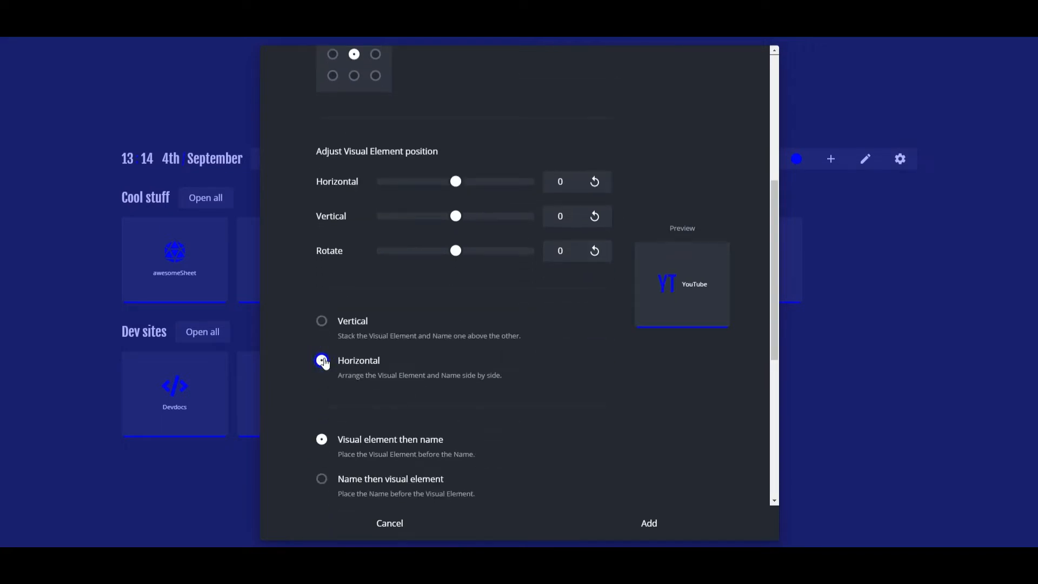
pyautogui.click(321, 321)
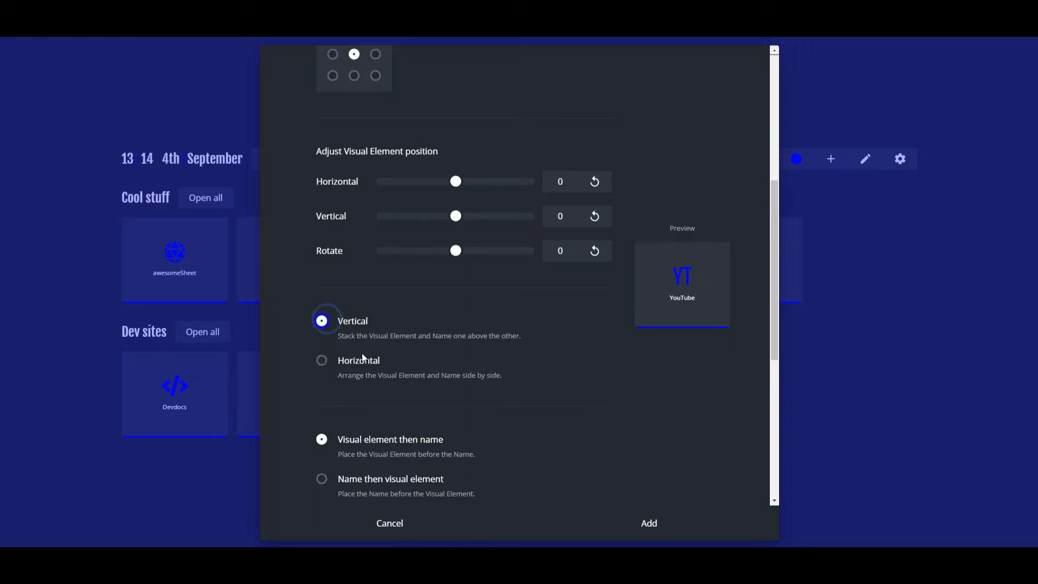
pyautogui.scroll(-1, 324, 357)
pyautogui.click(323, 425)
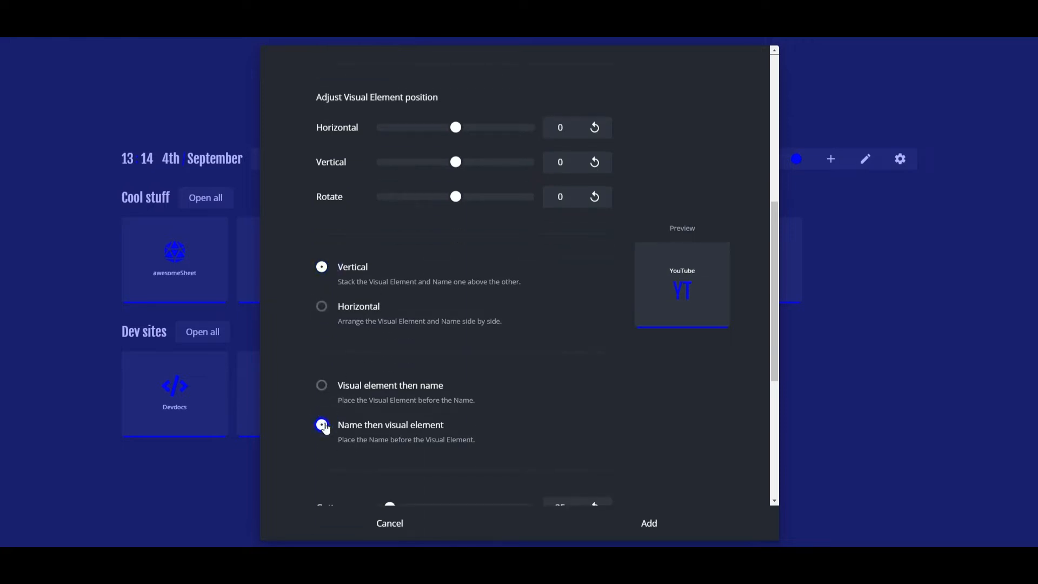
pyautogui.click(324, 386)
pyautogui.scroll(-3, 336, 387)
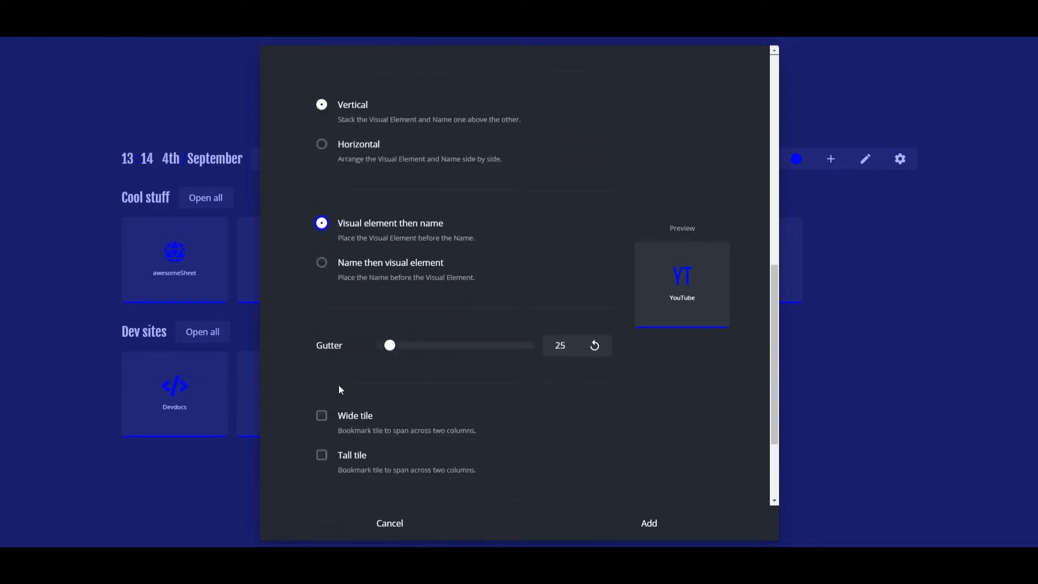
# Try a larger gutter and the wide and tall tile options for the bookmark, restoring each to its default
pyautogui.moveTo(388, 346); pyautogui.dragTo(411, 360)
pyautogui.click(594, 348)
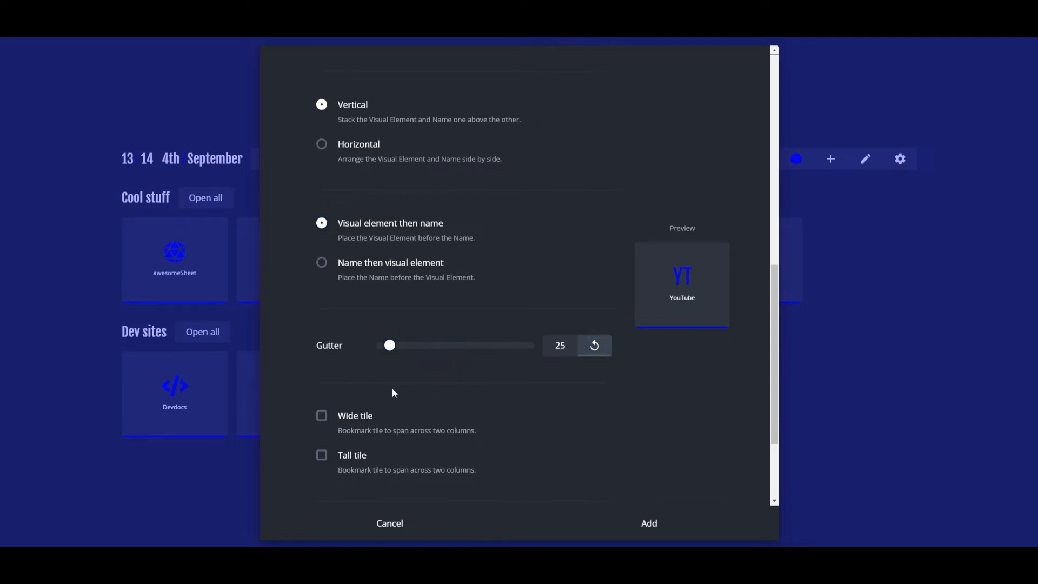
pyautogui.click(322, 416)
pyautogui.scroll(-2, 404, 393)
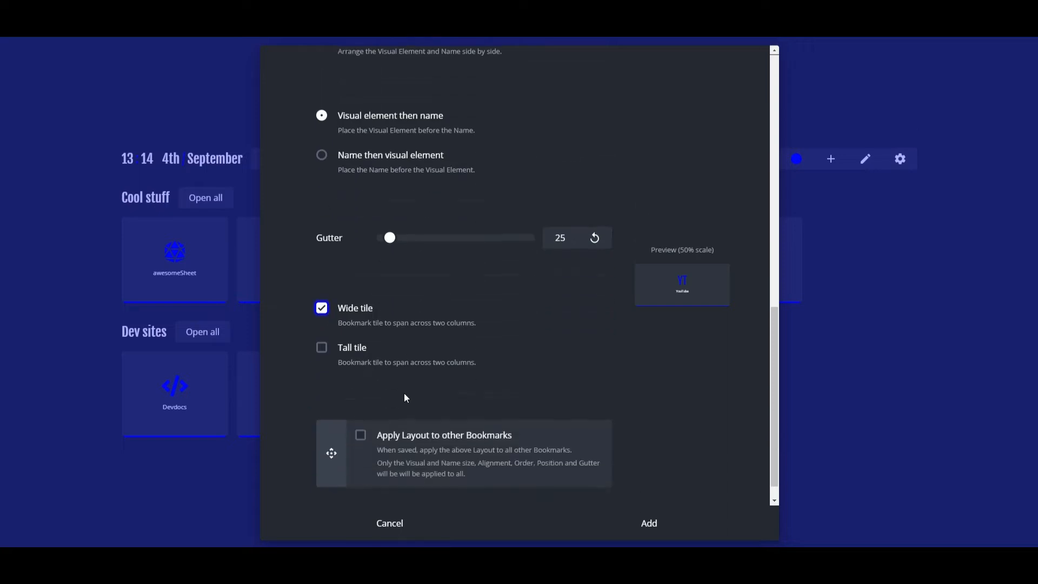
pyautogui.click(322, 348)
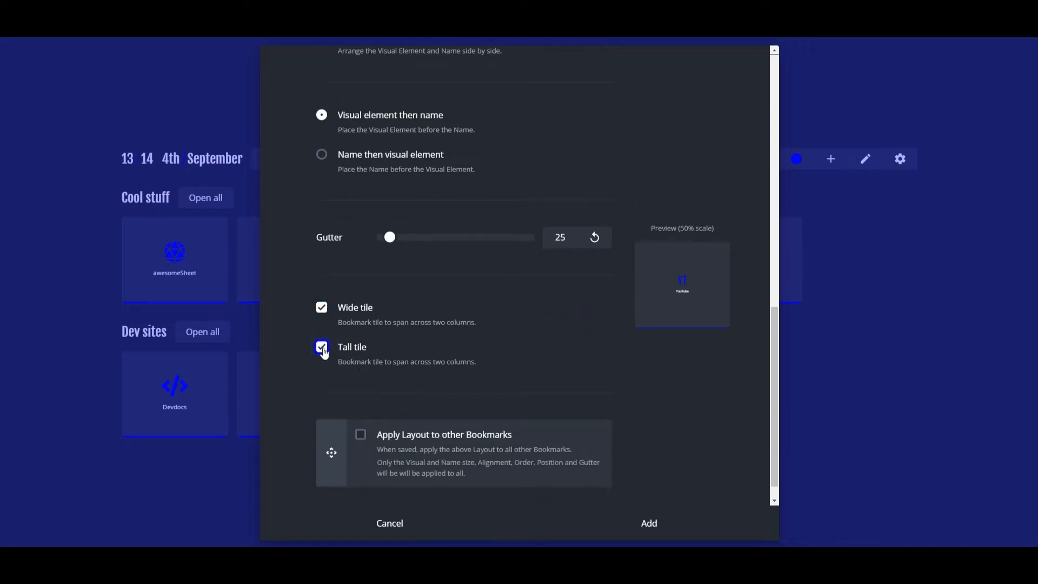
pyautogui.click(322, 307)
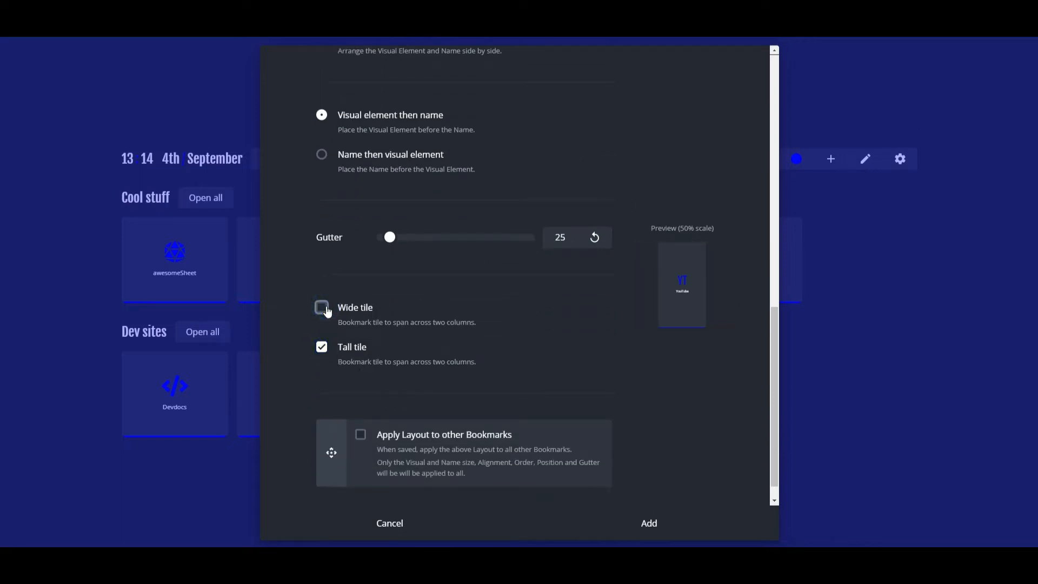
pyautogui.click(322, 347)
pyautogui.scroll(-1, 450, 360)
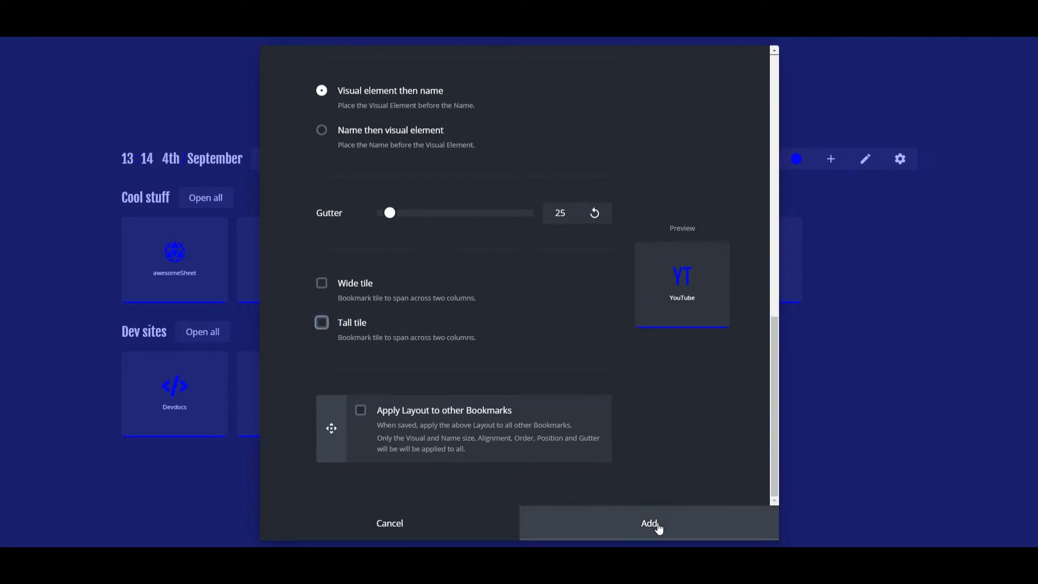
# Add the configured YouTube bookmark to the start page
pyautogui.click(658, 525)
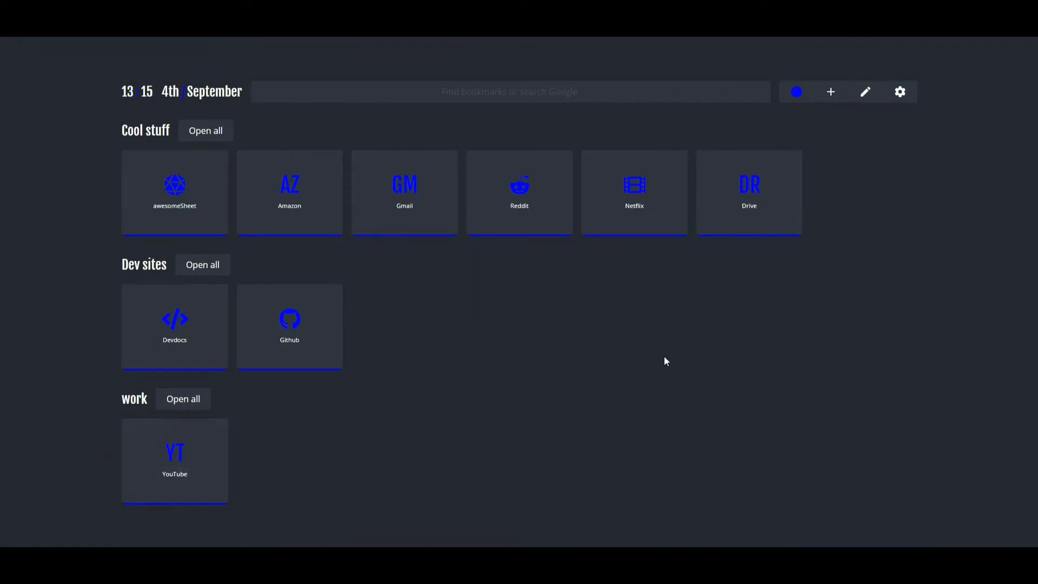
# Review the name, Open all and ordering options for a new group, and leave without adding it
pyautogui.click(830, 98)
pyautogui.click(826, 120)
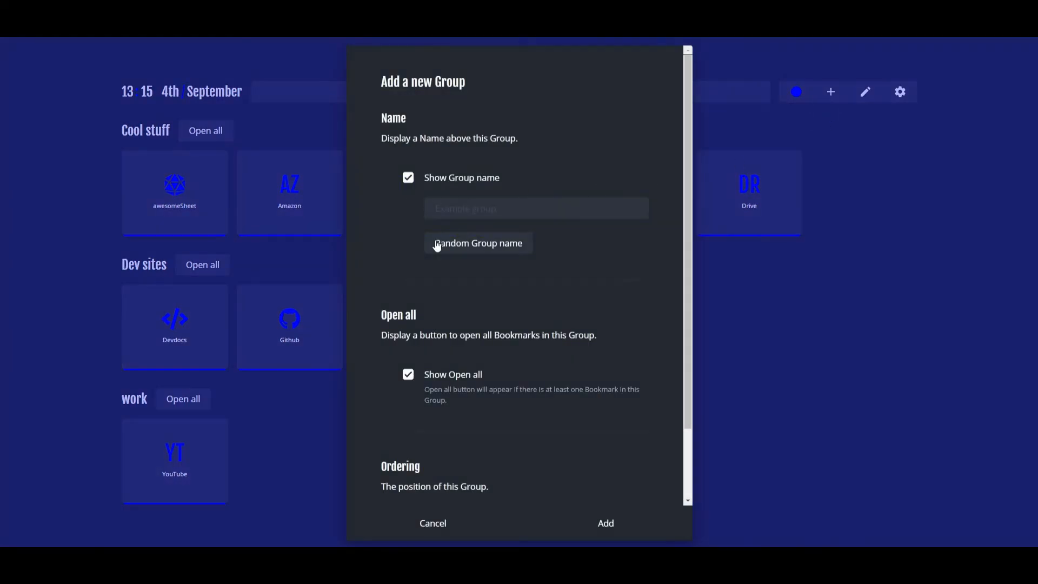
pyautogui.click(464, 208)
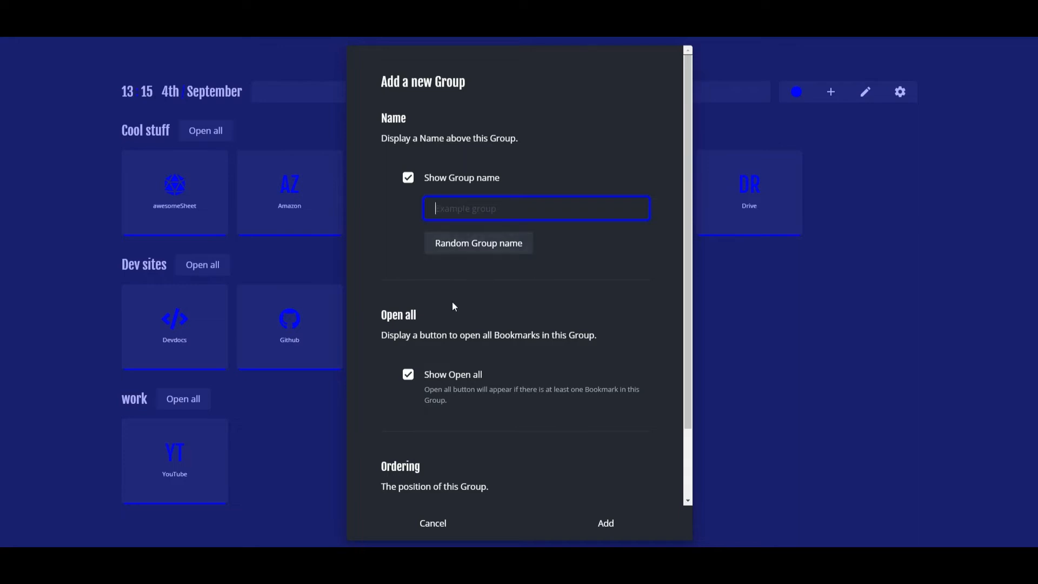
pyautogui.scroll(-2, 439, 305)
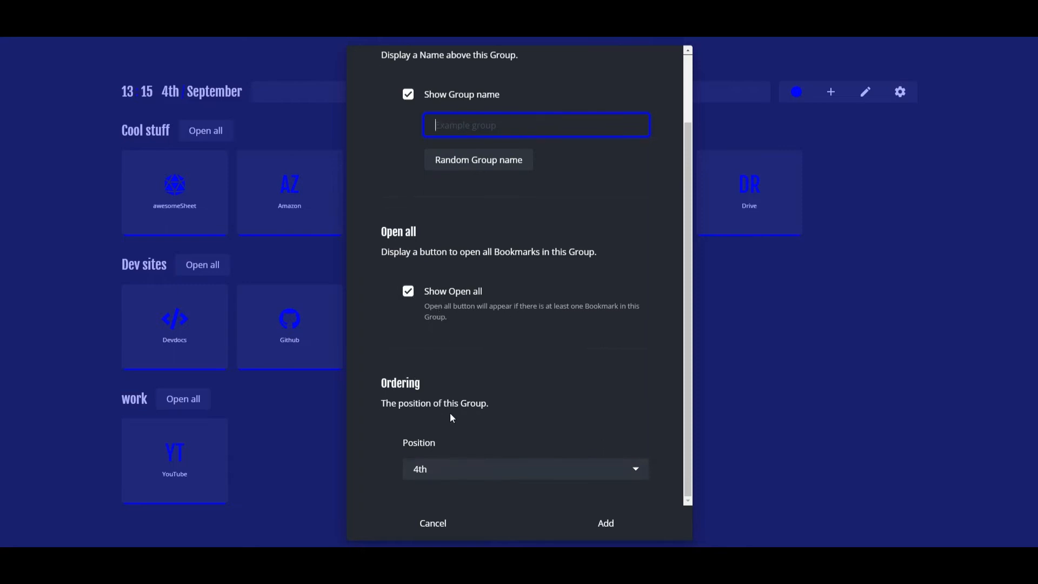
pyautogui.click(464, 524)
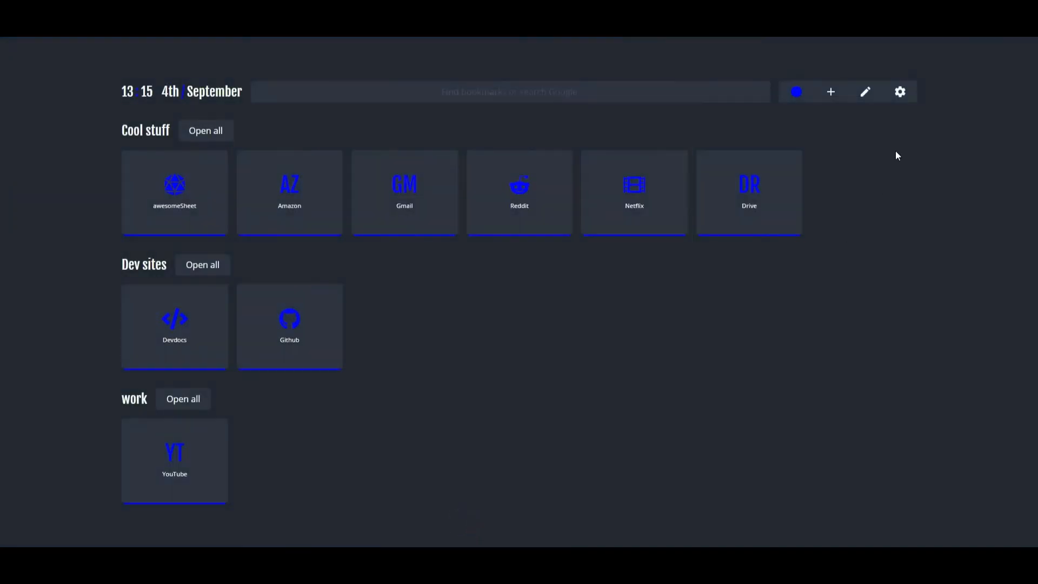
# Try the Black, White and Bean theme presets, and apply the nightTab (default) preset
pyautogui.click(897, 94)
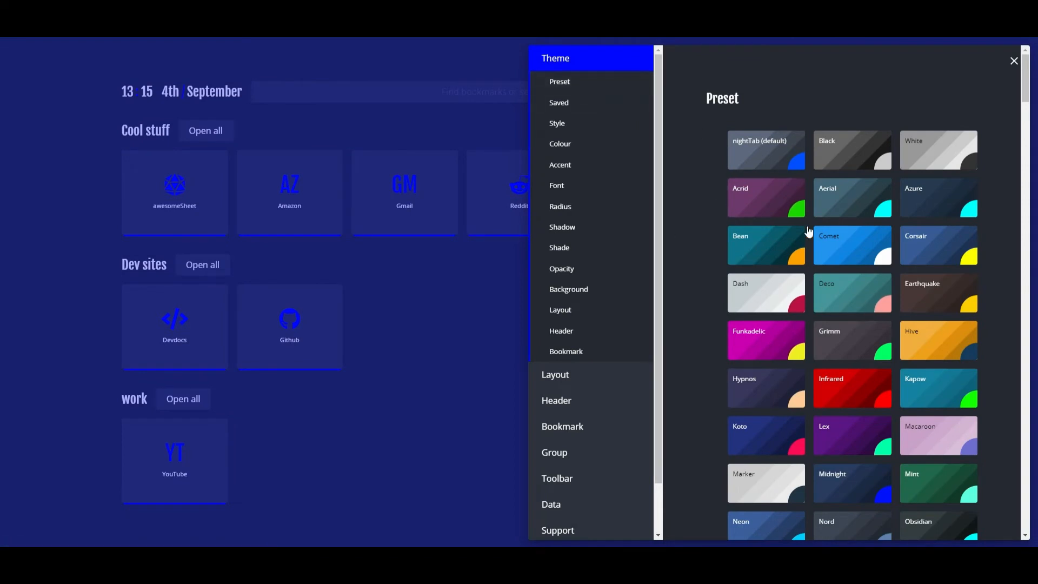
pyautogui.click(762, 157)
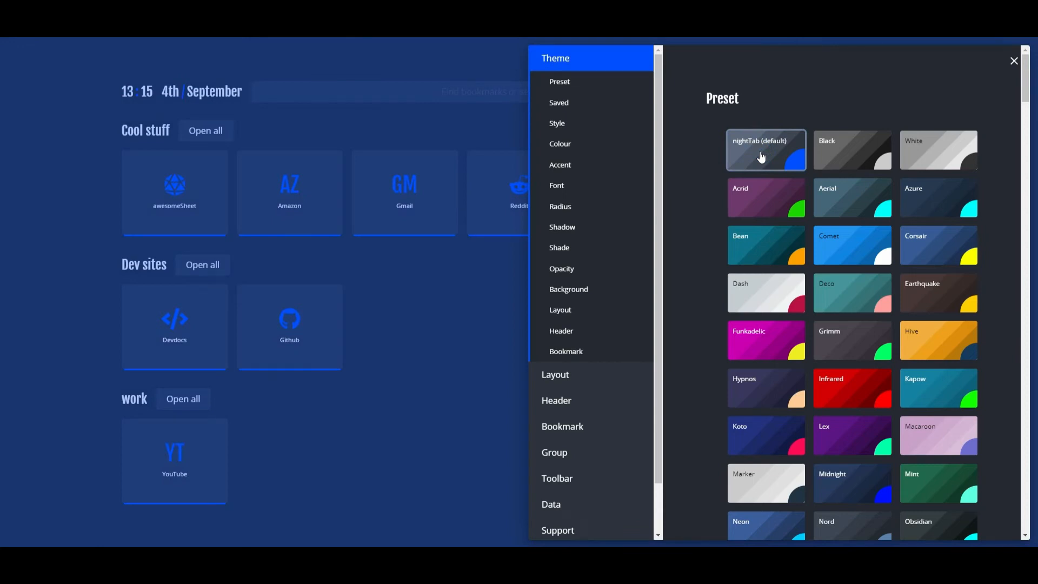
pyautogui.click(846, 151)
pyautogui.click(926, 149)
pyautogui.click(762, 150)
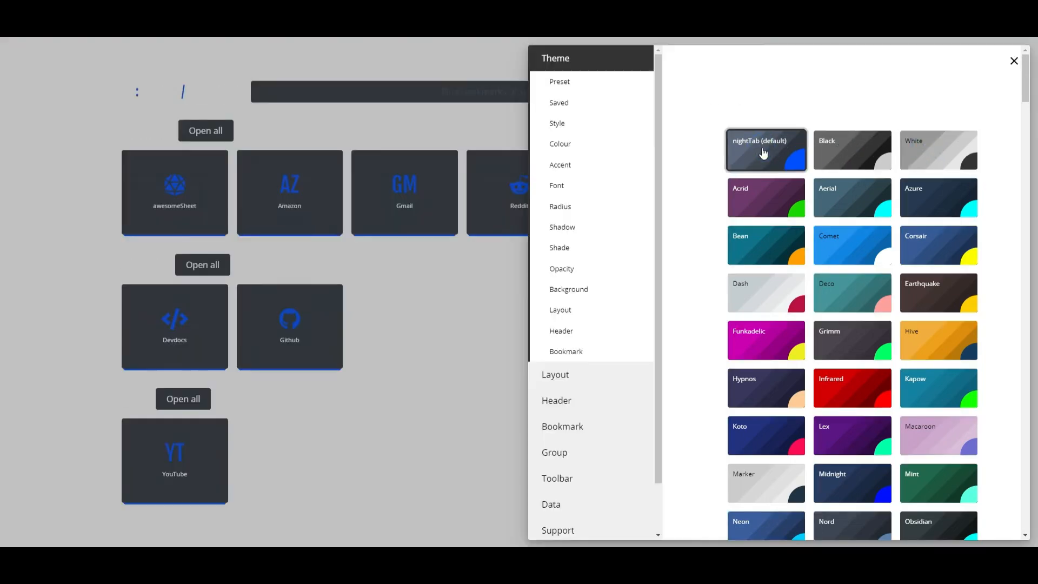
pyautogui.click(763, 245)
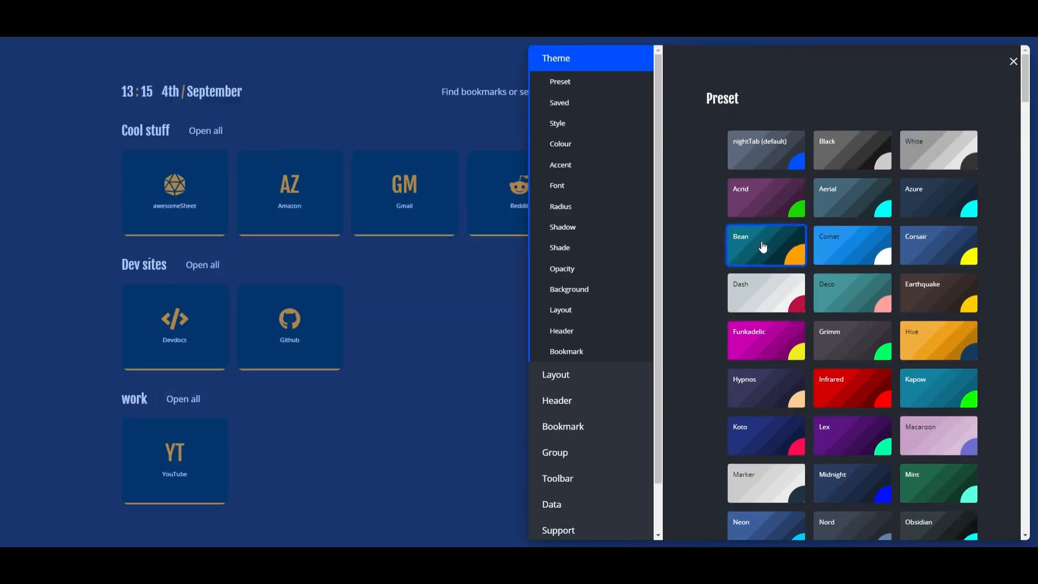
pyautogui.click(765, 157)
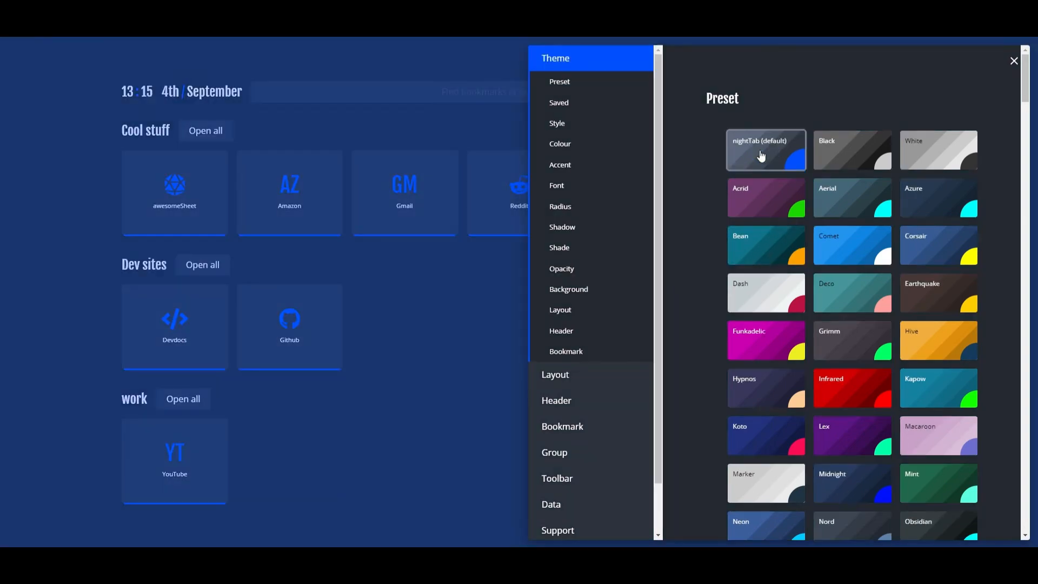
# Try the Light mode and Automatic theme styles, and return the style to Dark mode
pyautogui.click(576, 105)
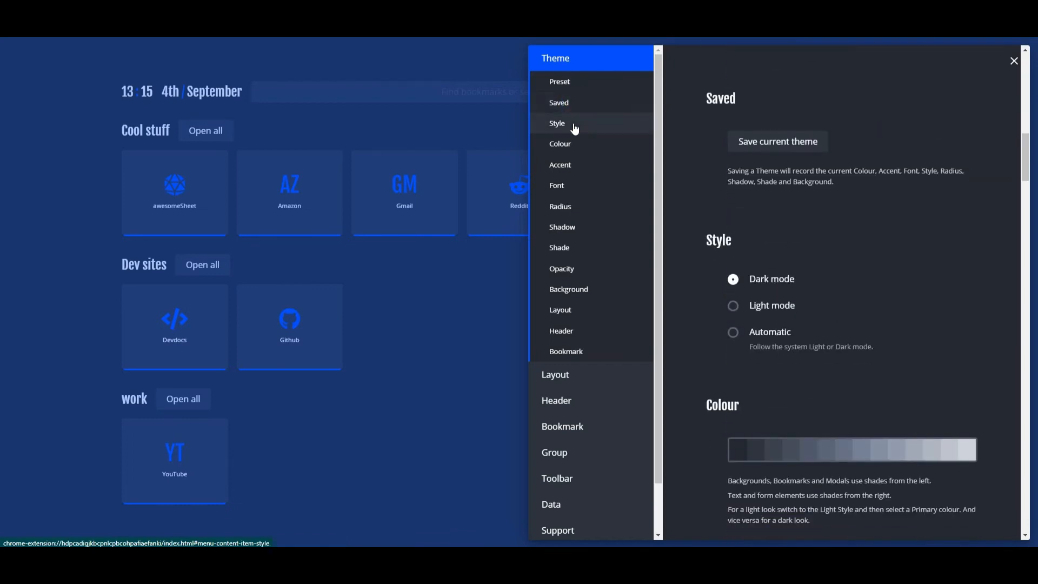
pyautogui.click(734, 312)
pyautogui.click(734, 332)
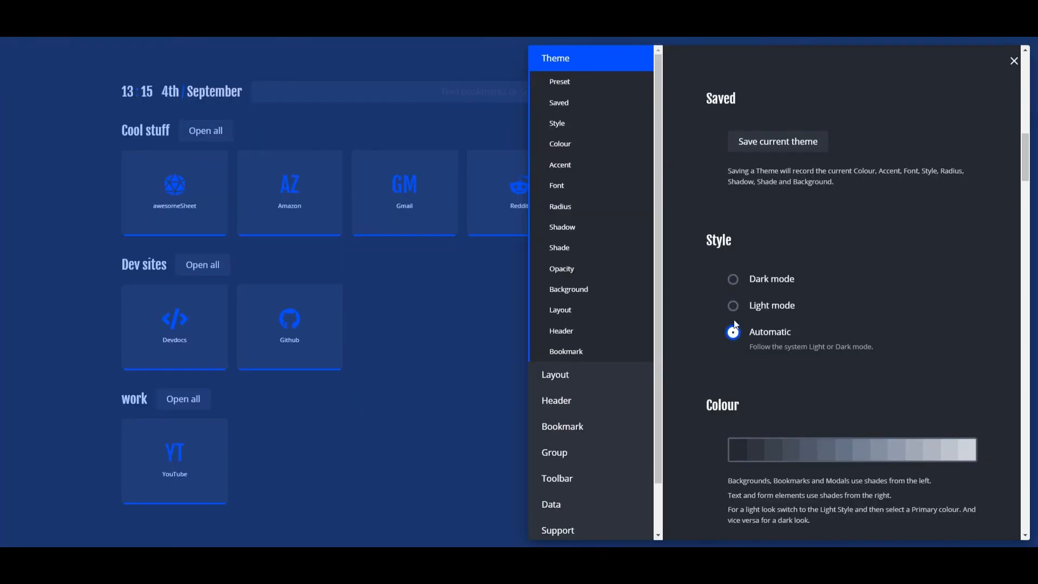
pyautogui.click(736, 280)
# Try a primary colour of 89 and a saturation of 25 for the theme, and reset both to their defaults
pyautogui.scroll(-2, 702, 294)
pyautogui.scroll(-3, 700, 291)
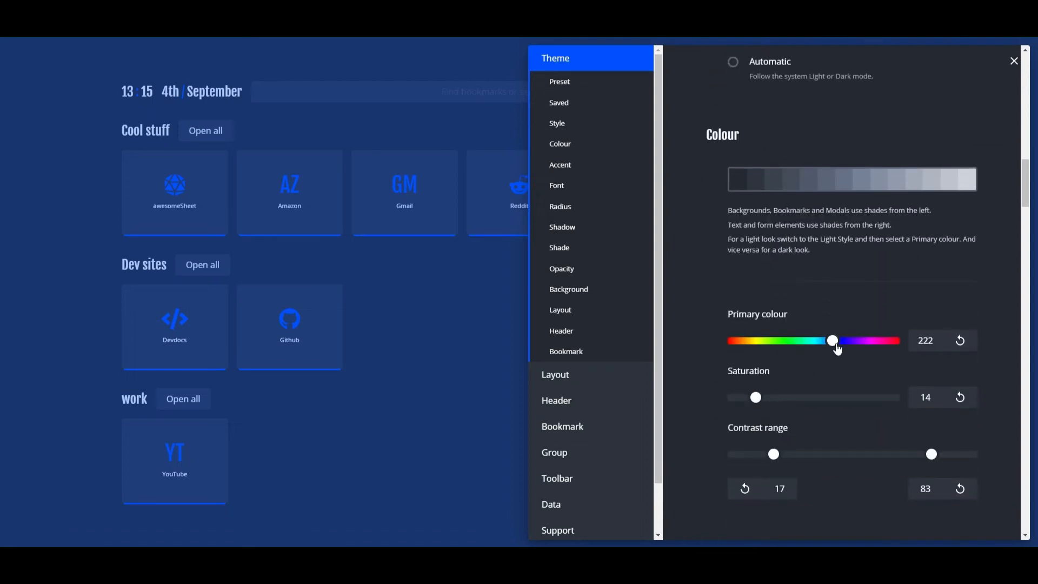
pyautogui.moveTo(832, 343); pyautogui.dragTo(775, 347)
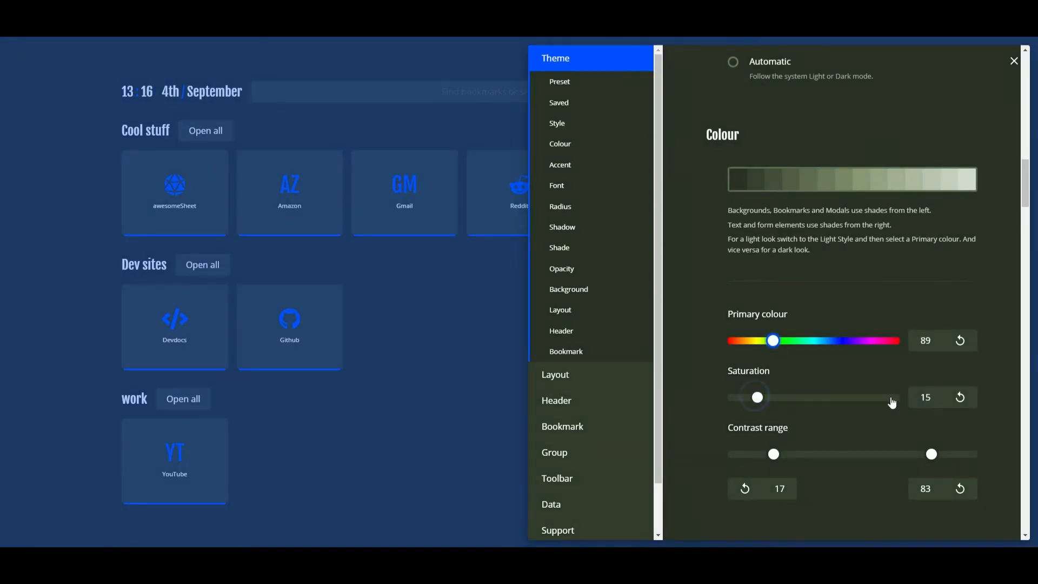
pyautogui.click(892, 399)
pyautogui.click(767, 399)
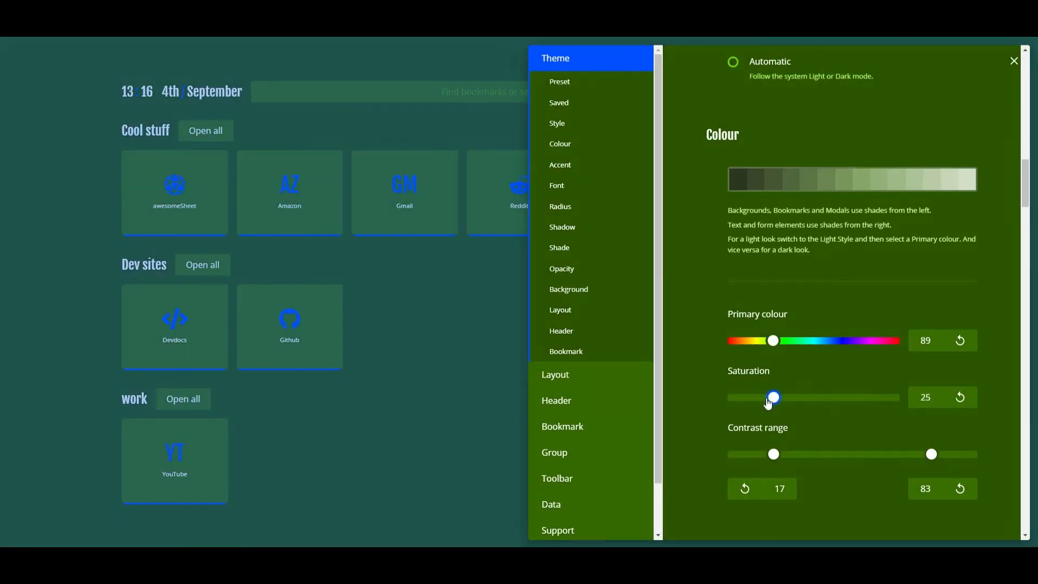
pyautogui.click(961, 341)
pyautogui.click(960, 398)
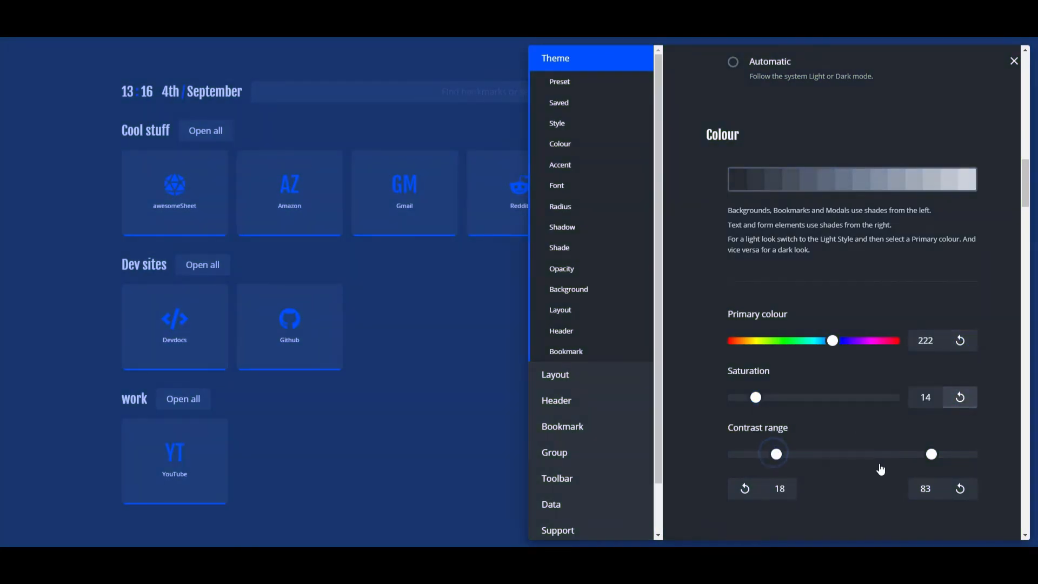
# Try a contrast range start of 0 and end of 51, resetting each to its default
pyautogui.click(881, 469)
pyautogui.moveTo(757, 463); pyautogui.dragTo(733, 462)
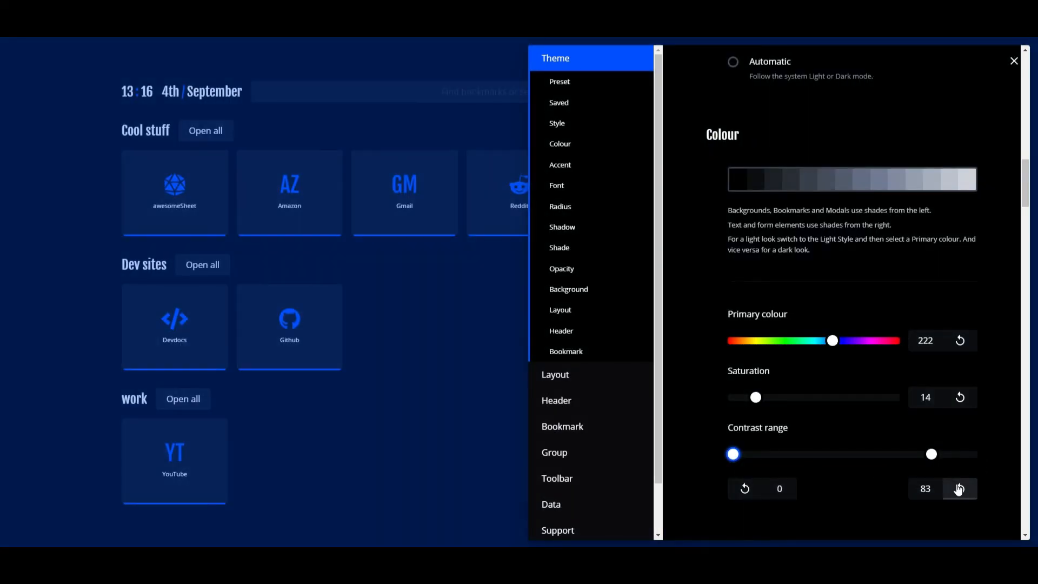
pyautogui.click(745, 489)
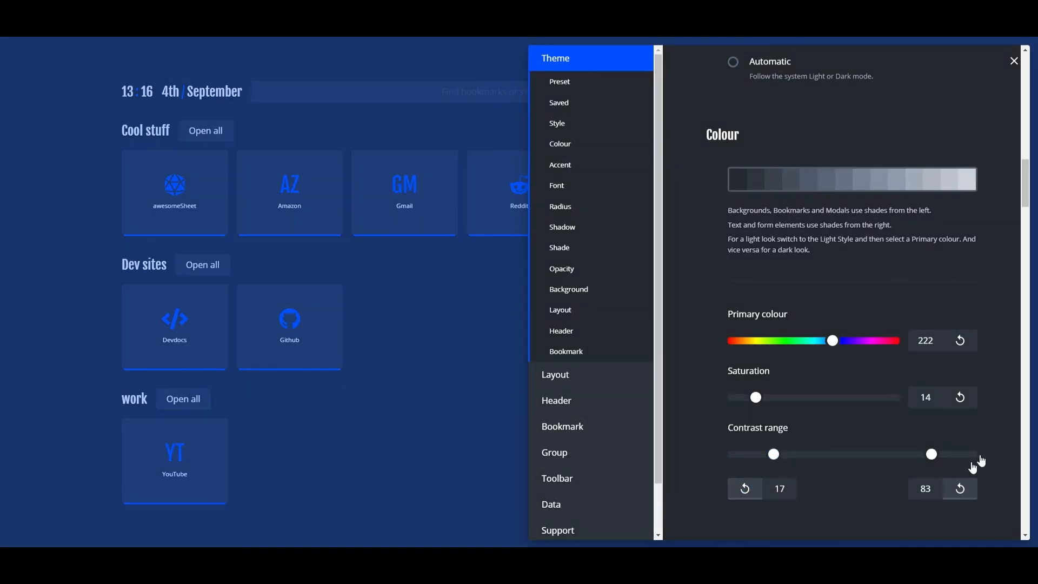
pyautogui.scroll(-4, 989, 452)
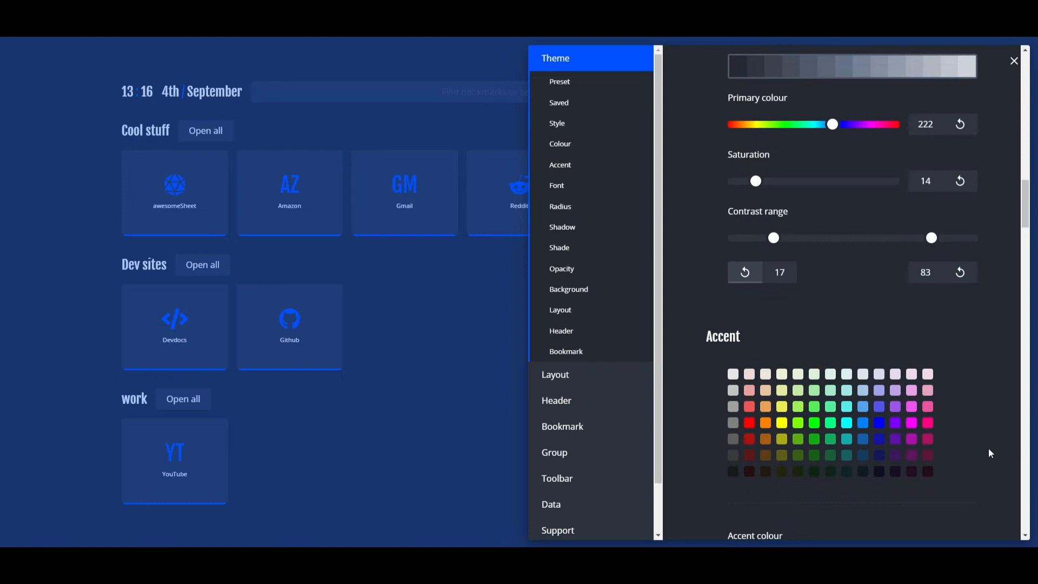
pyautogui.moveTo(942, 239); pyautogui.dragTo(856, 250)
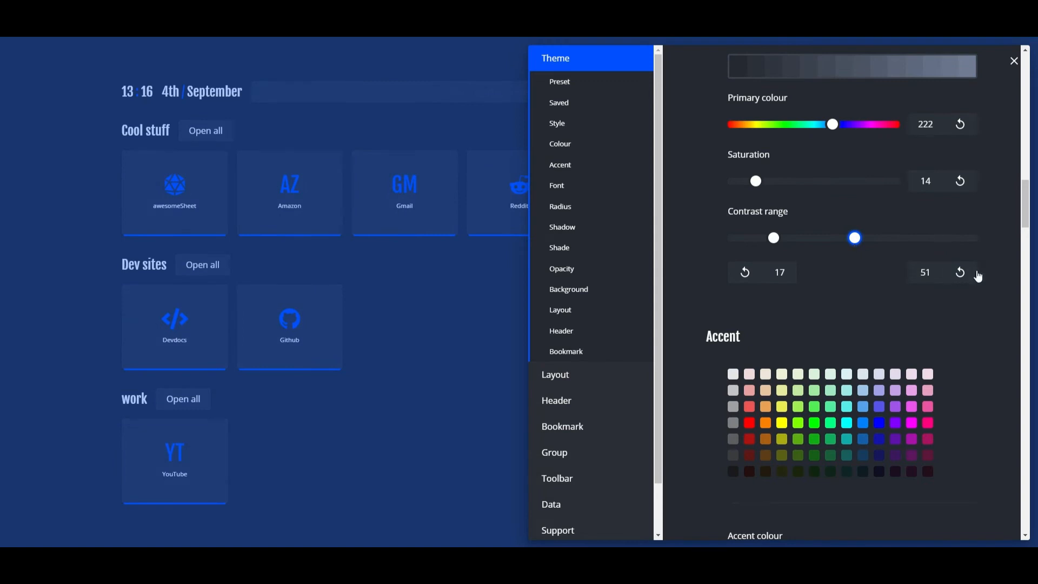
pyautogui.click(960, 274)
# Try enabling a random accent colour on load/refresh, and turn the option off again
pyautogui.scroll(-5, 970, 373)
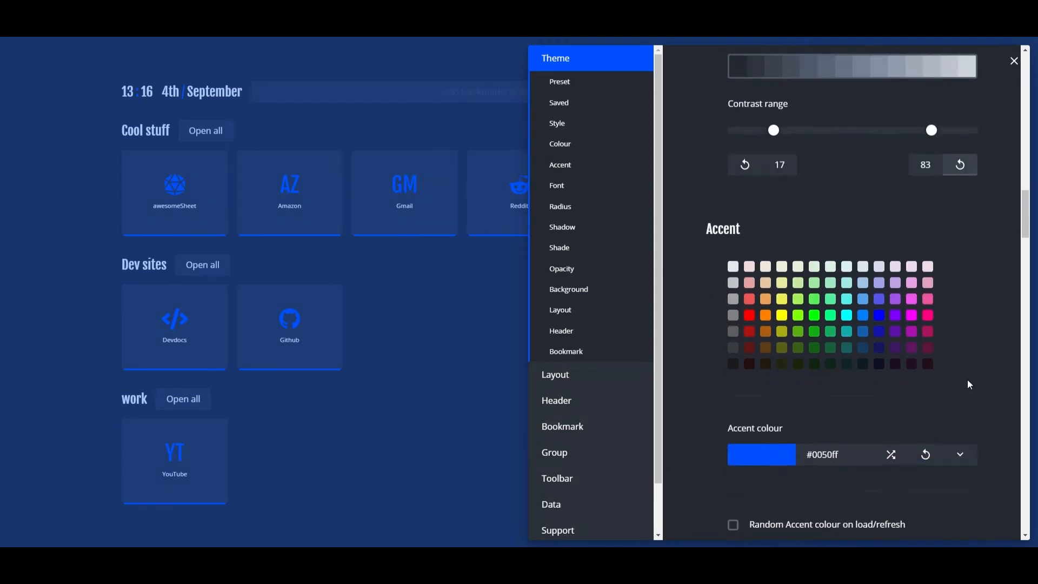
pyautogui.scroll(-2, 968, 384)
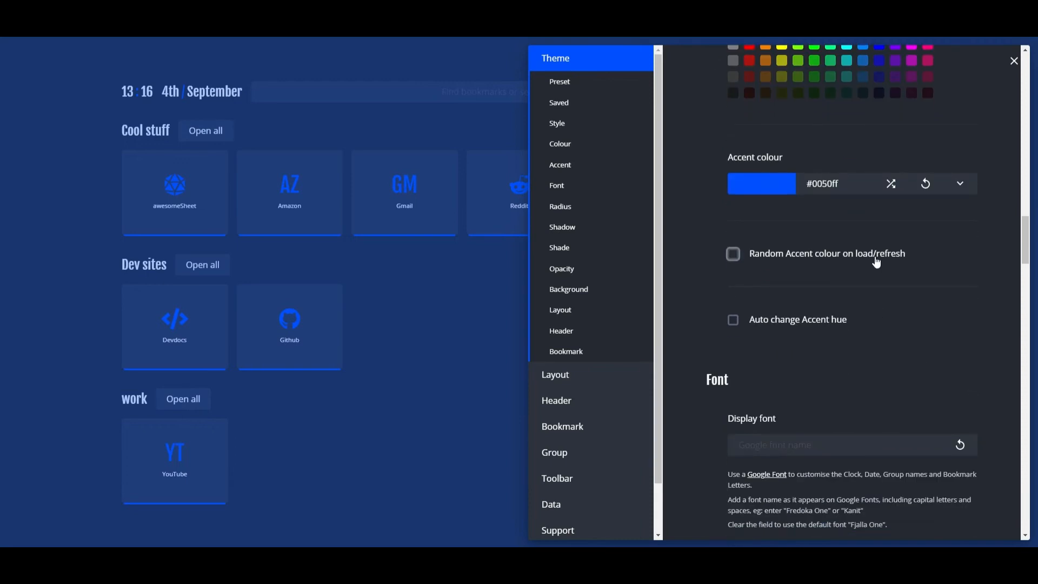
pyautogui.click(733, 257)
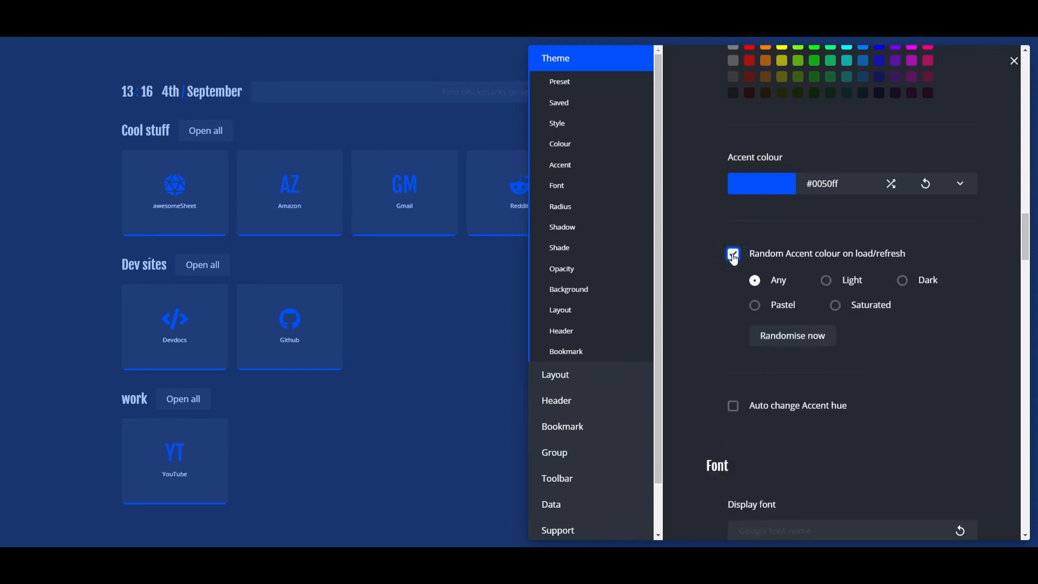
pyautogui.click(734, 255)
# Look through the theme's display and user interface font options and open the Layout settings
pyautogui.scroll(-3, 895, 334)
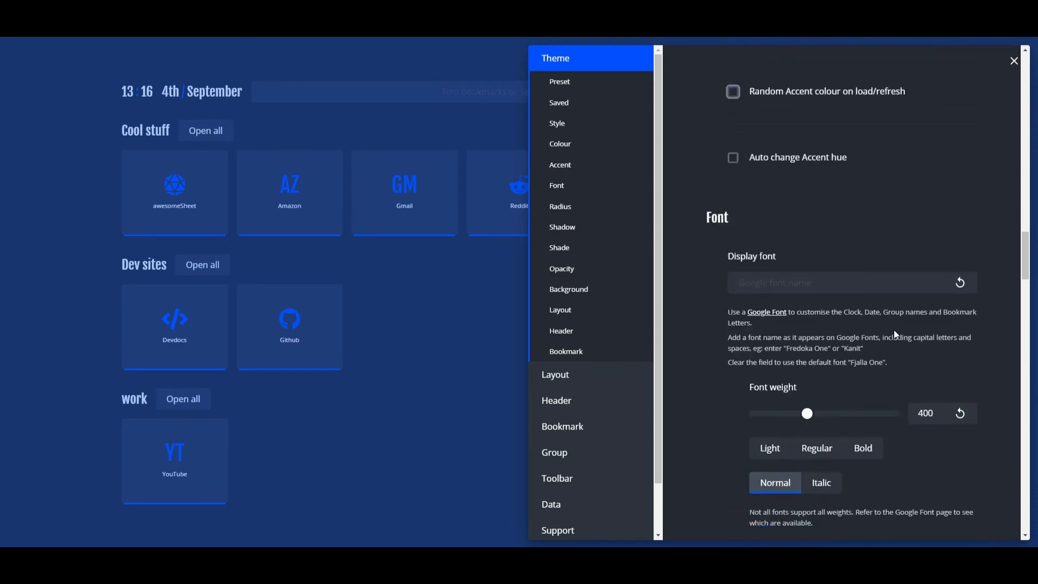
pyautogui.scroll(-4, 802, 404)
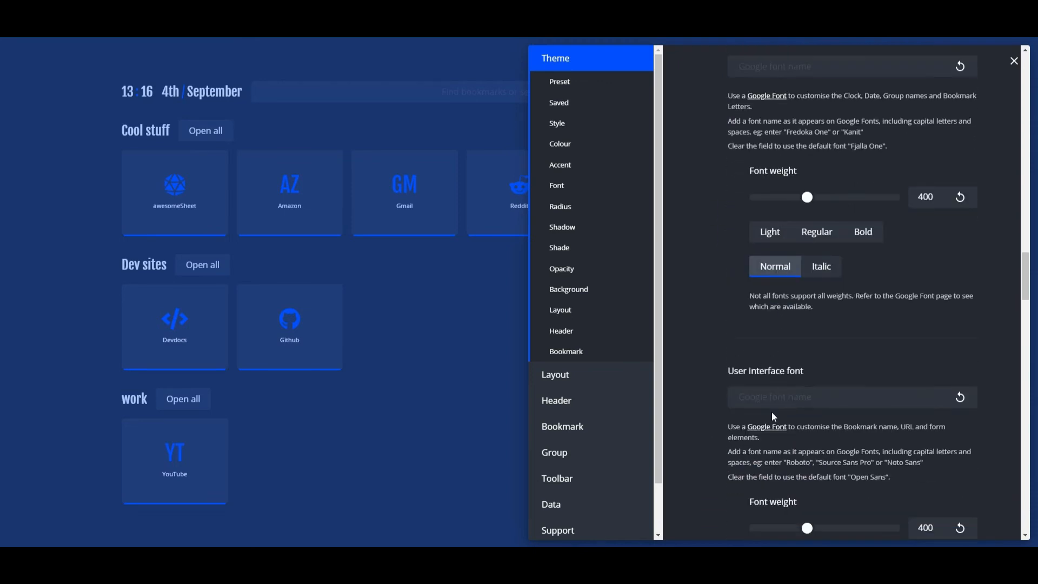
pyautogui.scroll(-1, 580, 456)
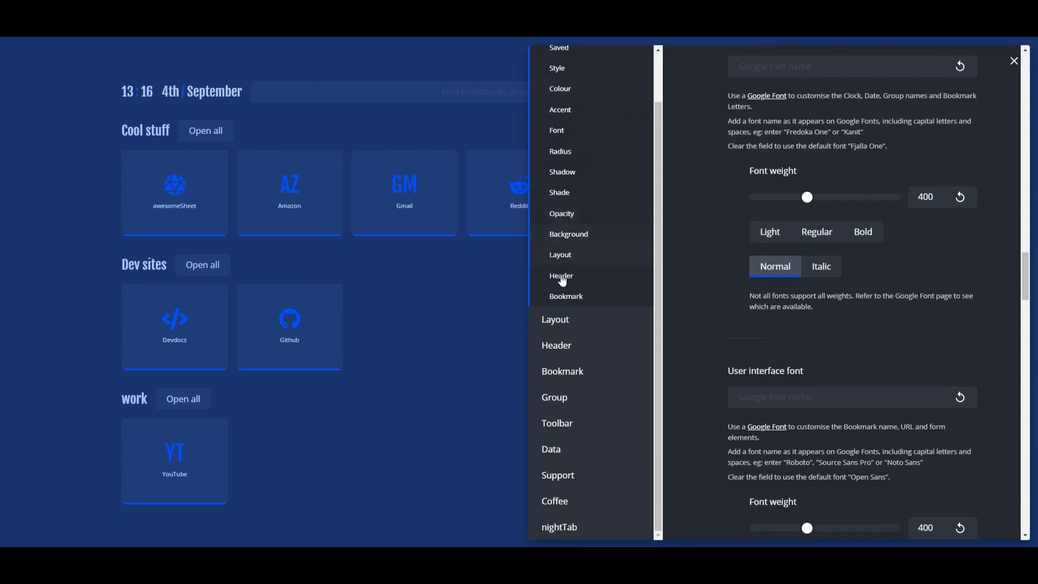
pyautogui.click(567, 321)
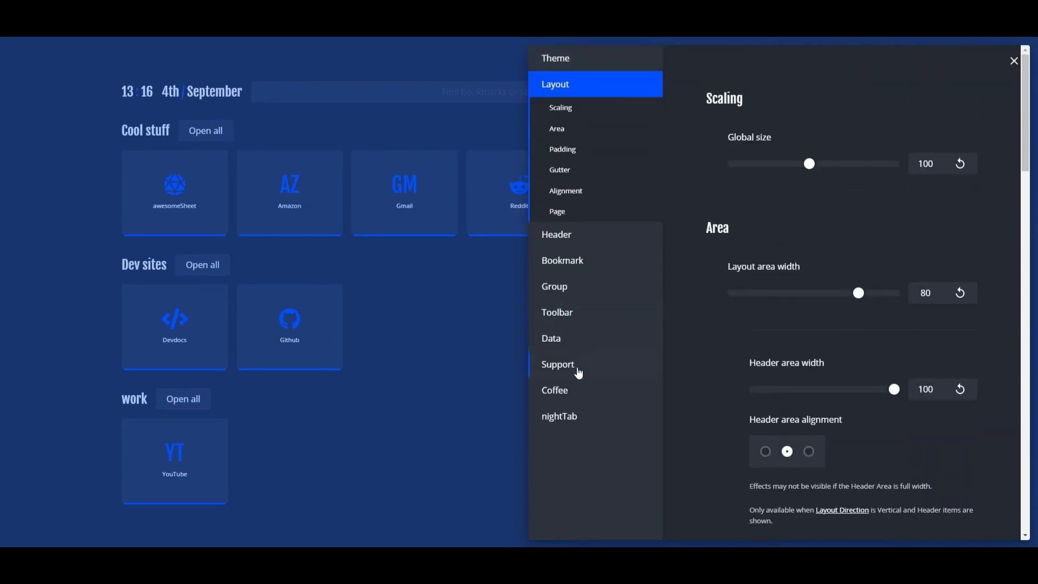
# Import the Theme10.json backup, restoring its bookmarks, theme and settings and replacing the existing bookmarks
pyautogui.click(574, 345)
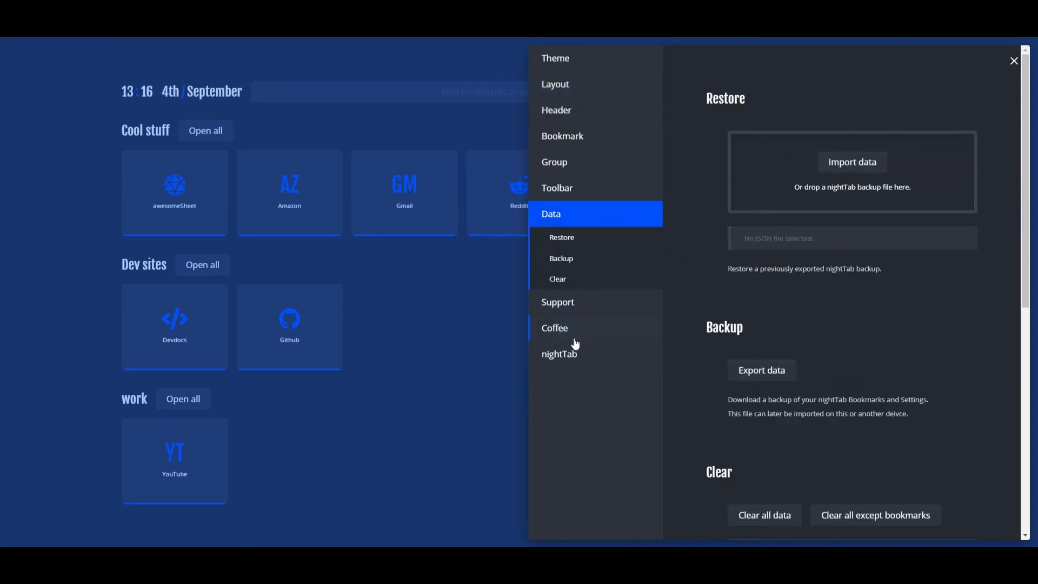
pyautogui.click(852, 162)
pyautogui.click(163, 161)
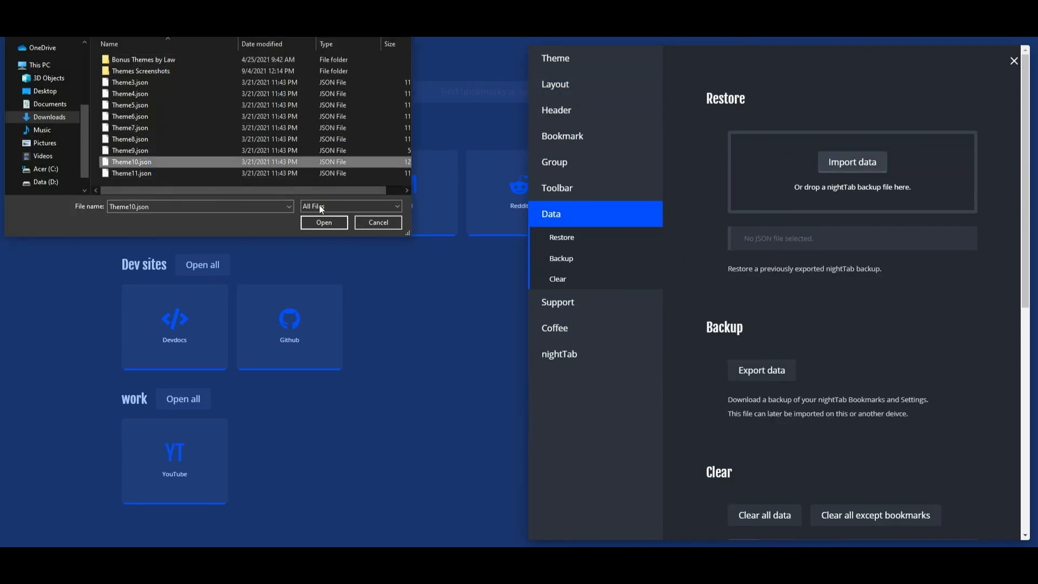
pyautogui.click(321, 223)
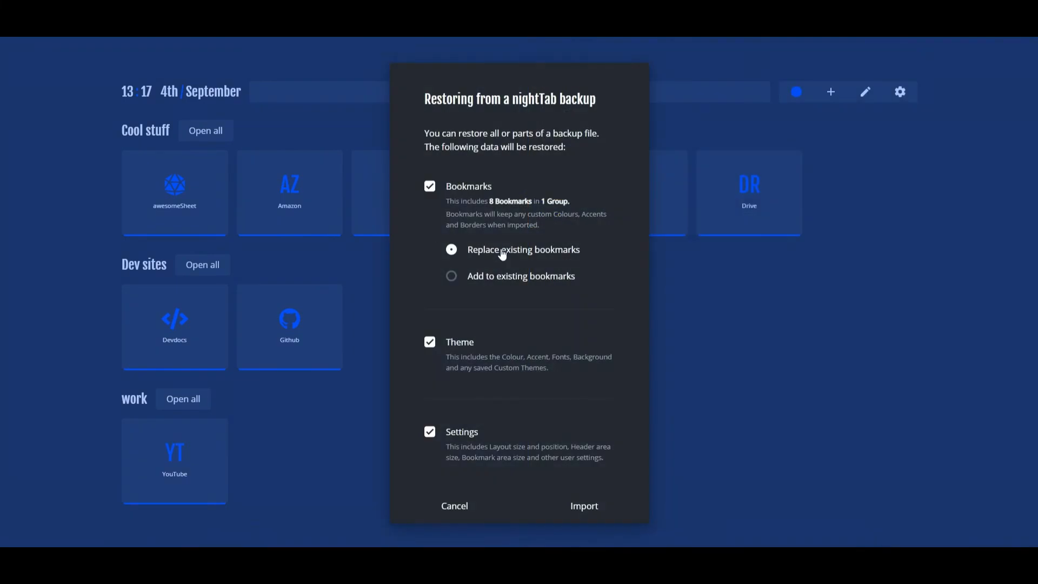
pyautogui.click(575, 508)
# Clear all nightTab data to return the start page to its defaults
pyautogui.scroll(-2, 743, 447)
pyautogui.click(771, 407)
pyautogui.click(574, 376)
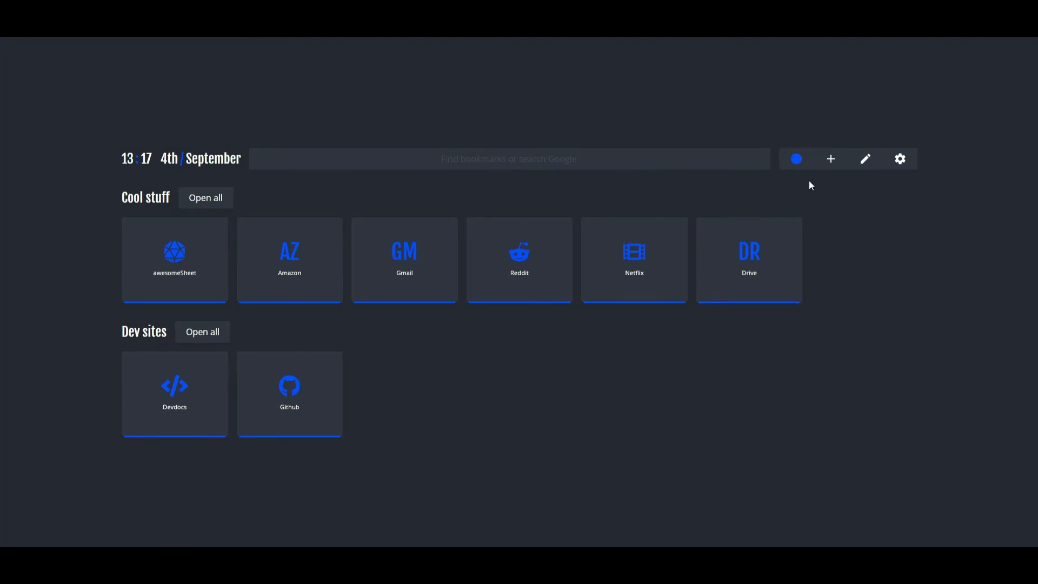
# Create a new bookmark group named "work" and place it in the 1st position
pyautogui.click(829, 161)
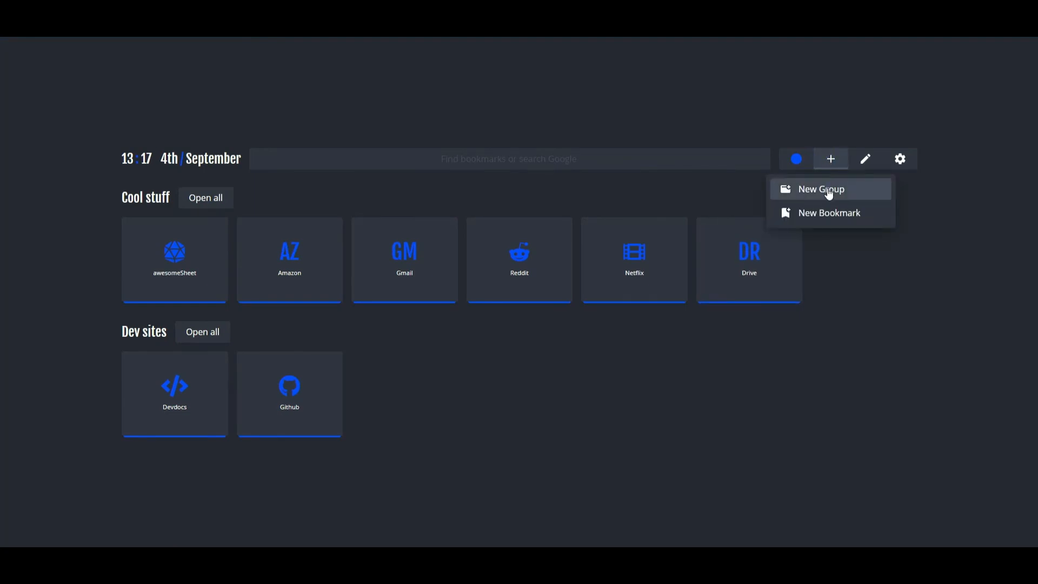
pyautogui.click(829, 190)
pyautogui.click(568, 211)
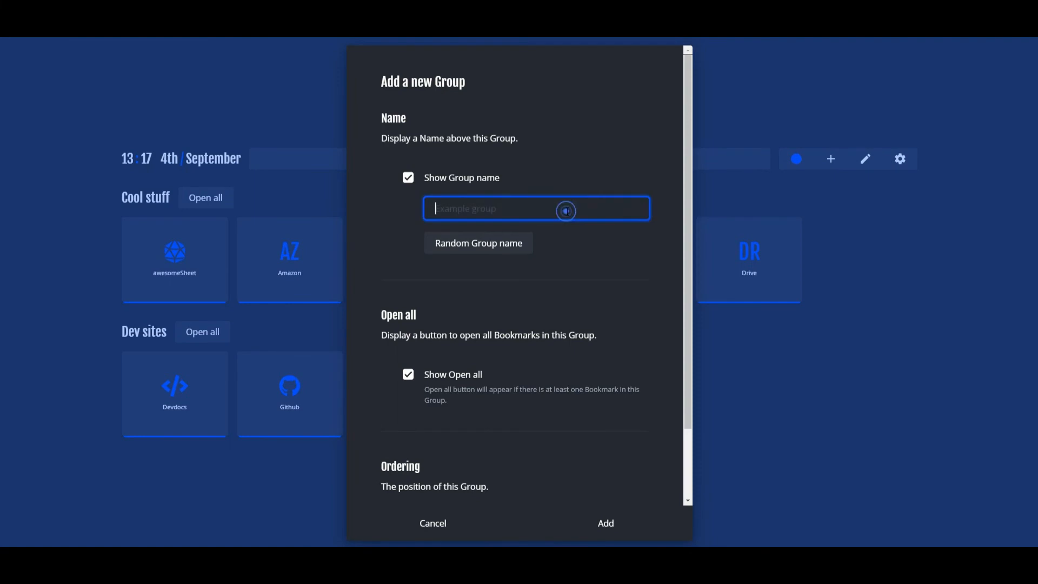
pyautogui.write('work')
pyautogui.scroll(-3, 567, 212)
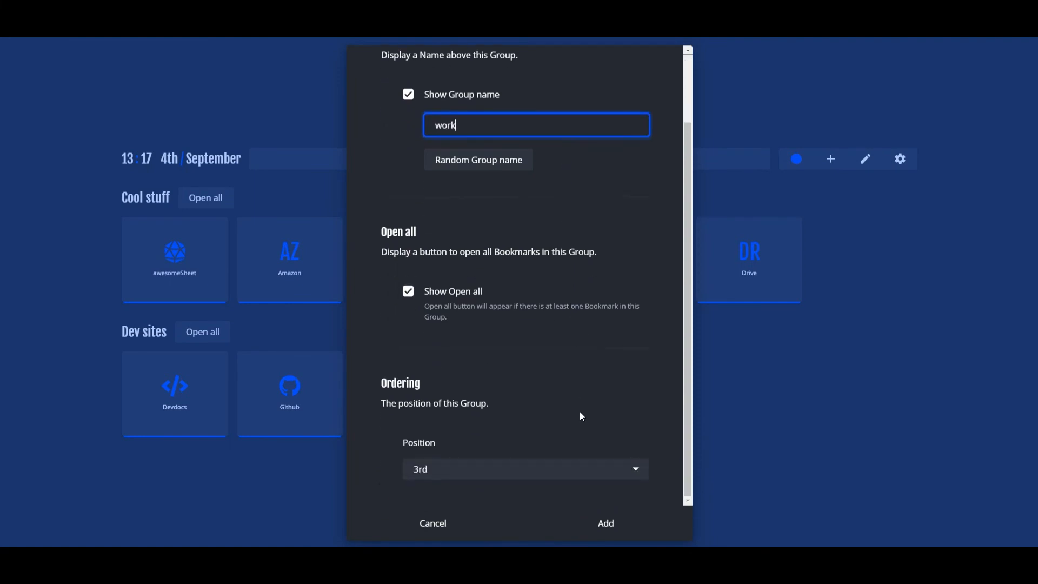
pyautogui.click(586, 470)
pyautogui.click(440, 482)
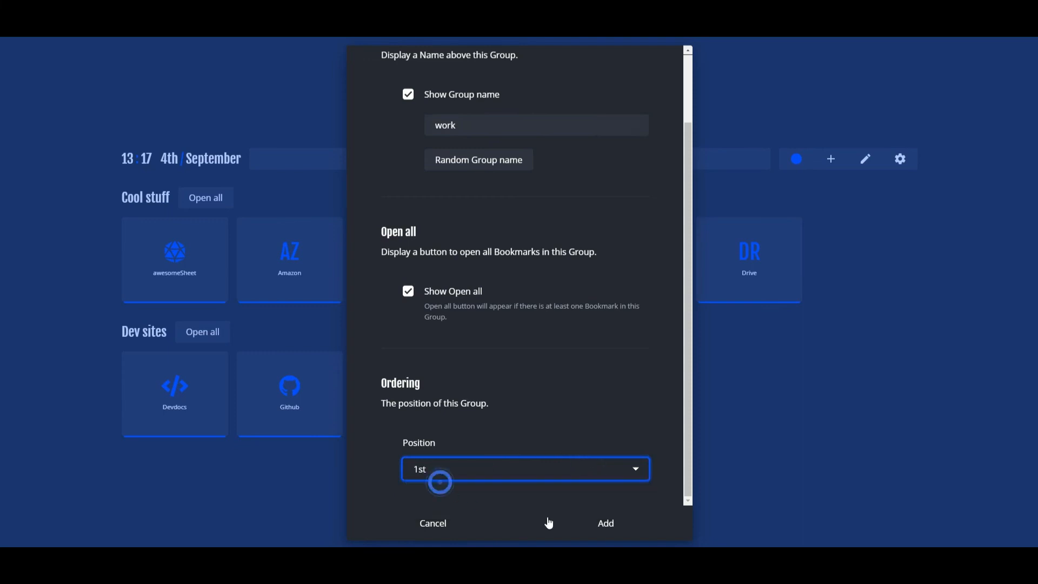
pyautogui.click(607, 525)
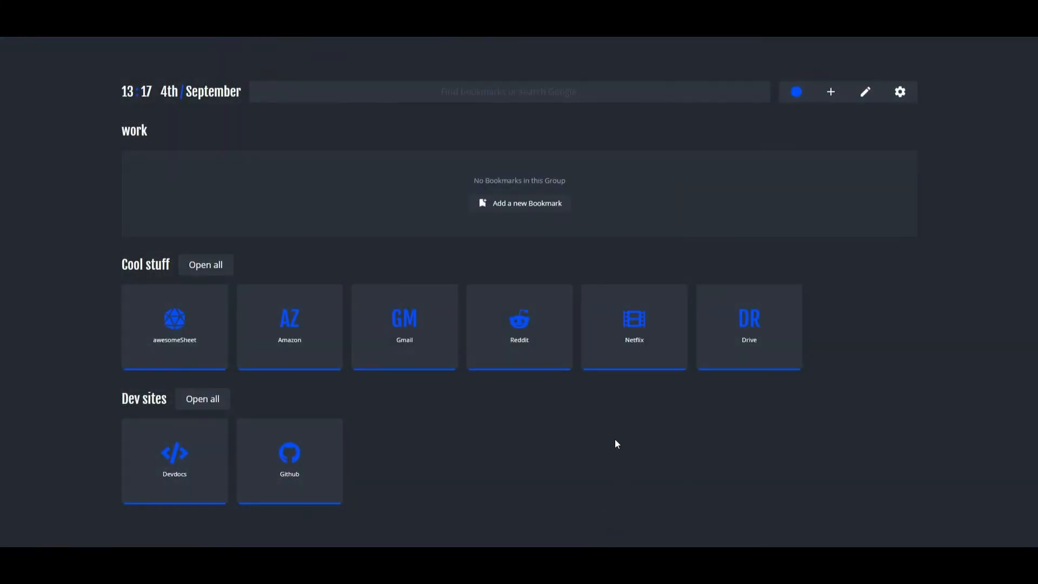
# Start a new bookmark in the work group with the letters YT and the name YouTube
pyautogui.click(557, 208)
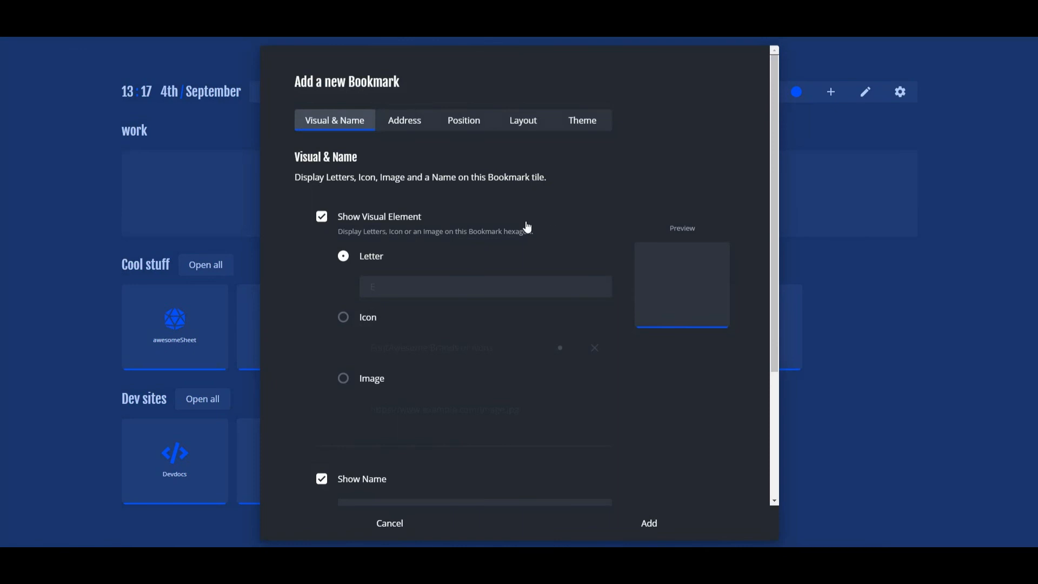
pyautogui.click(400, 285)
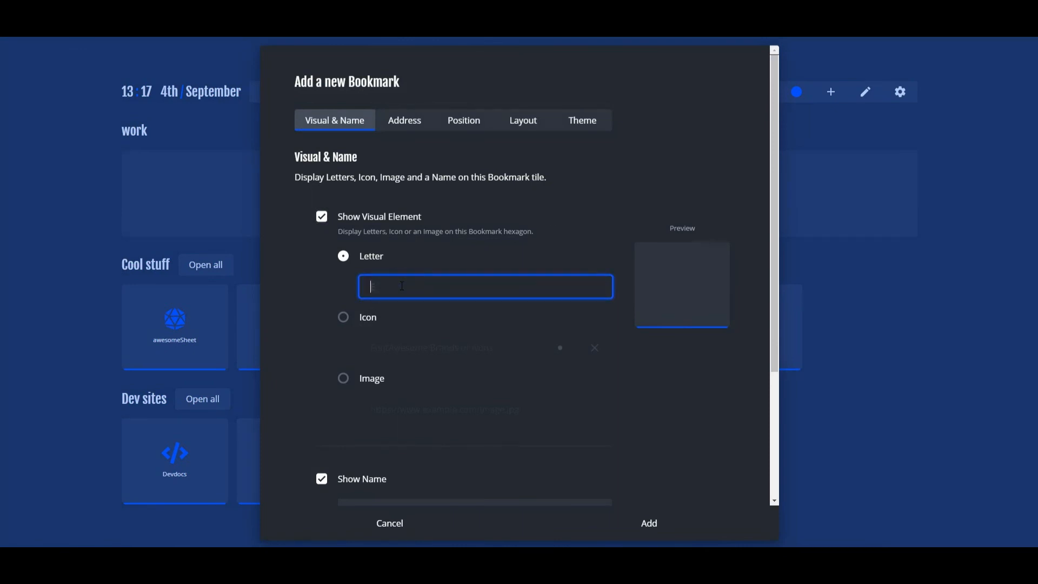
pyautogui.write('YT')
pyautogui.scroll(-1, 433, 386)
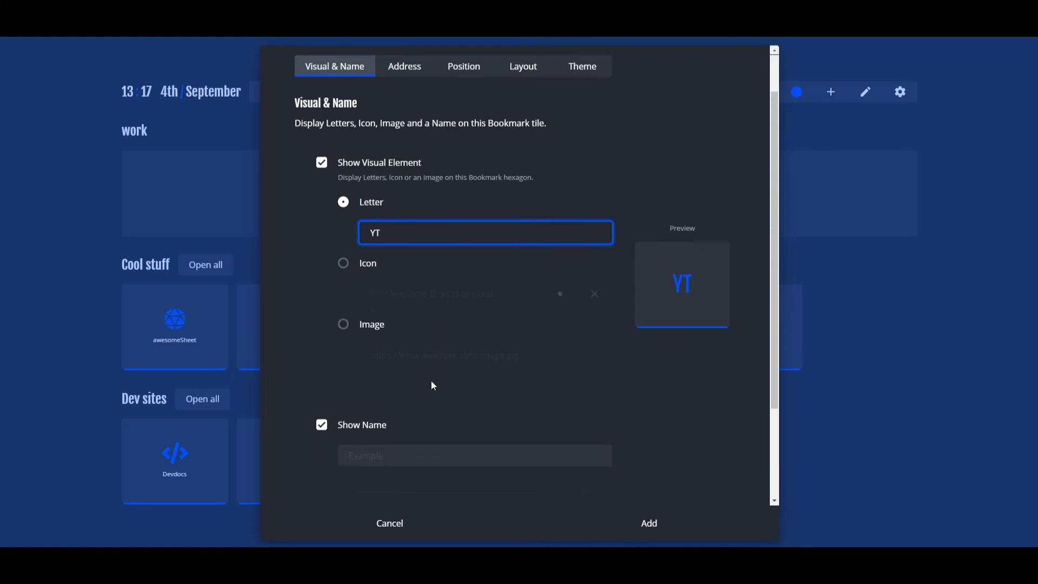
pyautogui.scroll(-1, 432, 385)
pyautogui.click(383, 397)
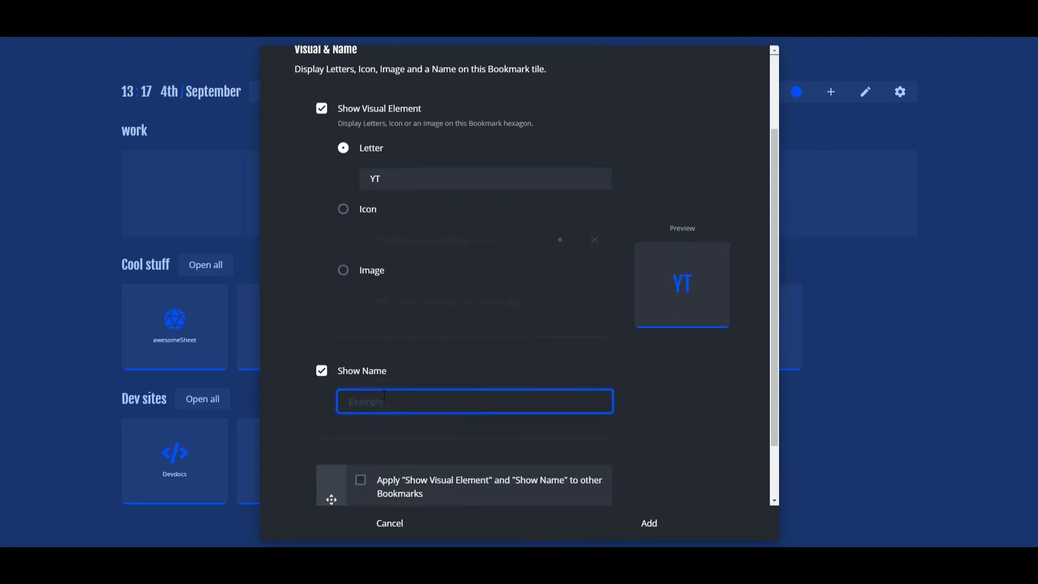
pyautogui.write('YouTube')
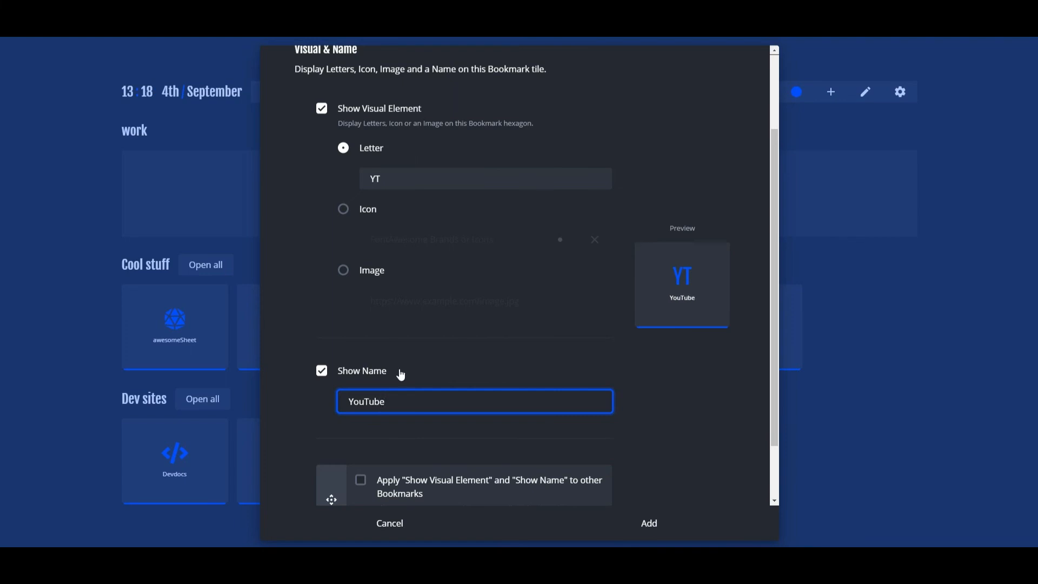
pyautogui.scroll(3, 405, 157)
pyautogui.click(415, 124)
pyautogui.click(412, 242)
pyautogui.click(411, 242)
pyautogui.write('www.youtube.com')
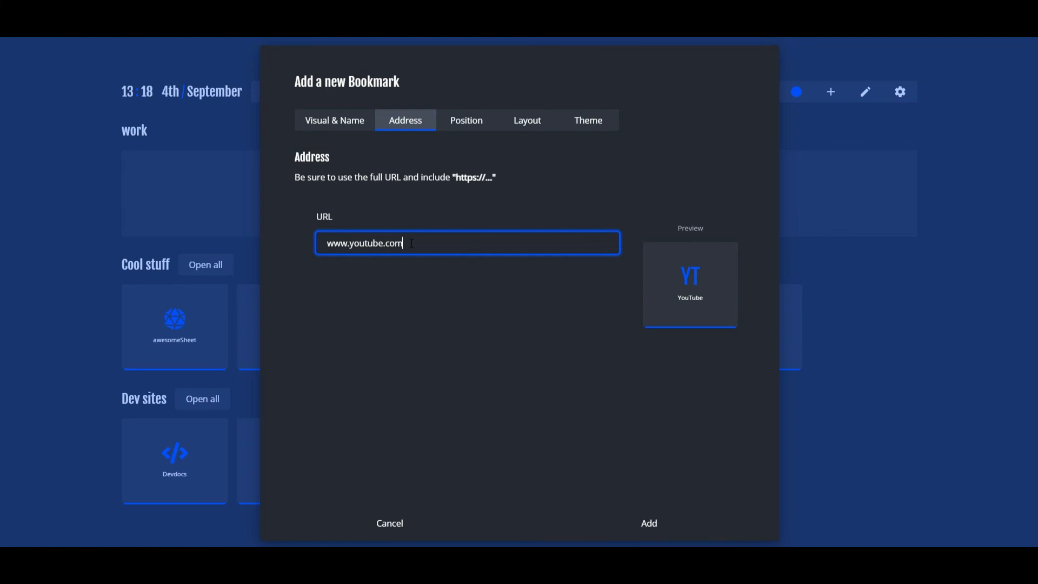
# Review the bookmark's group placement and set its name size to 14
pyautogui.click(468, 118)
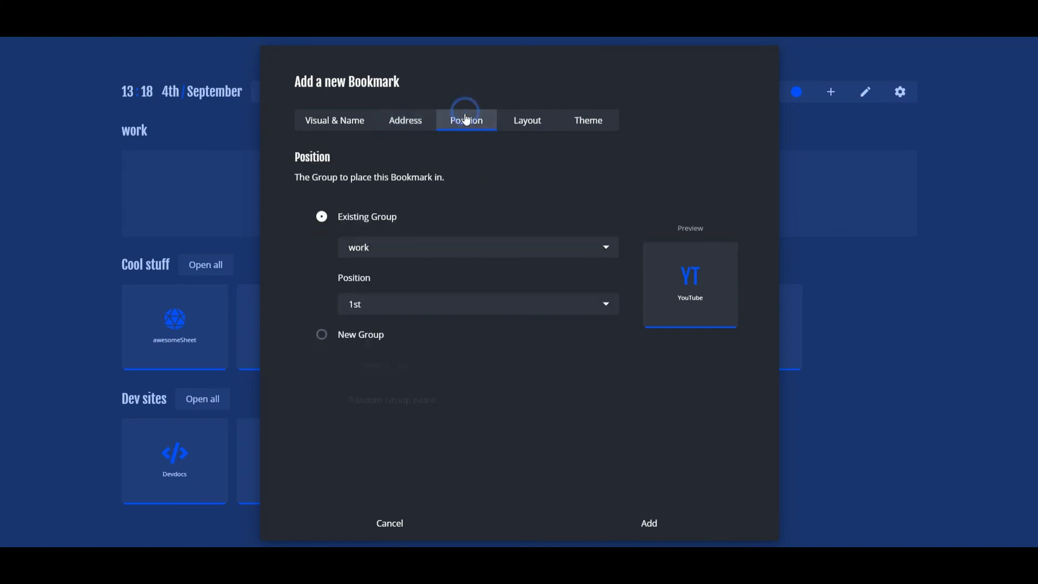
pyautogui.click(530, 122)
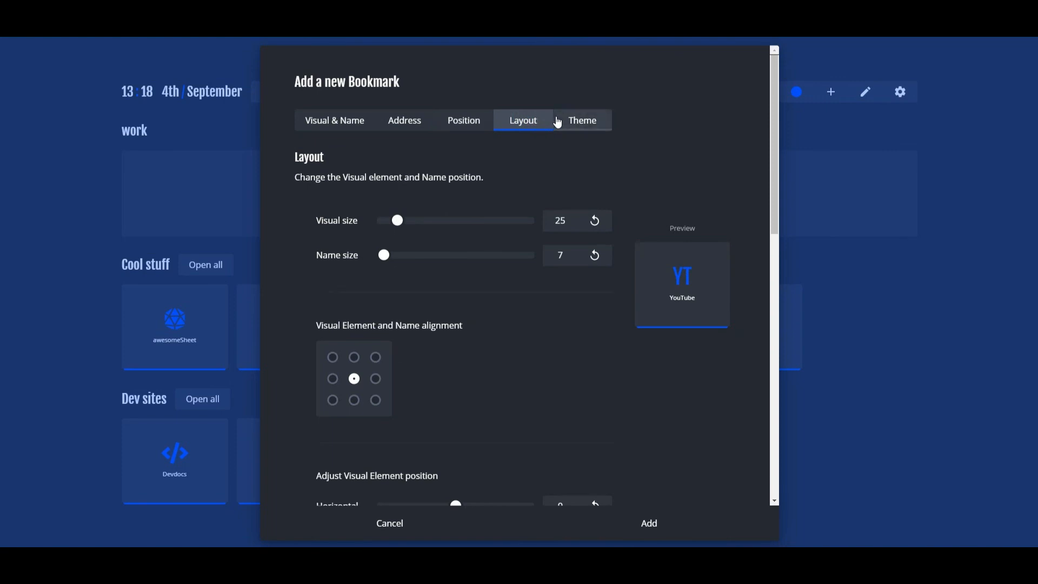
pyautogui.moveTo(385, 257); pyautogui.dragTo(392, 264)
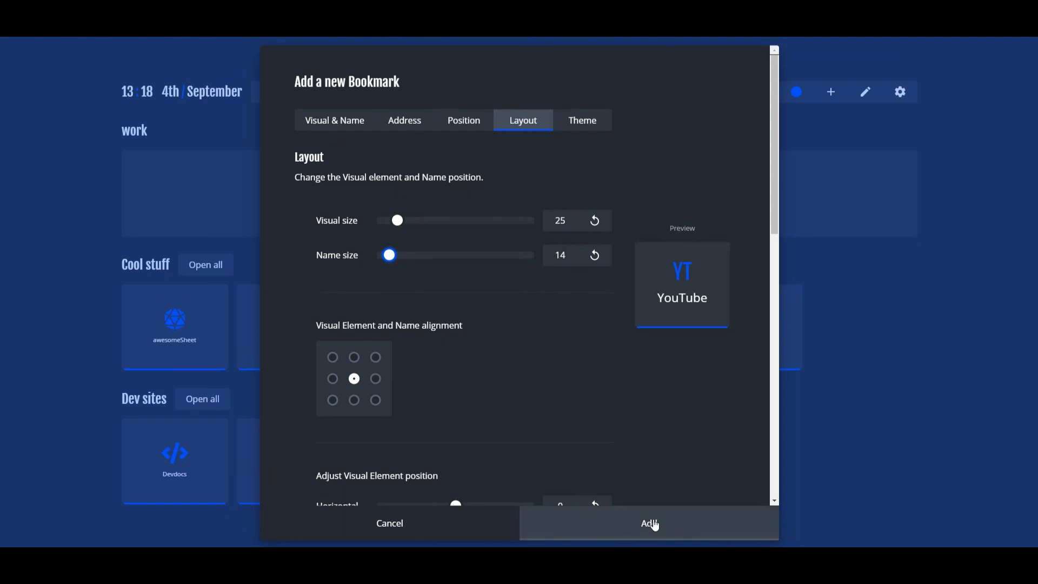
# Try a custom colour for the bookmark tile, and switch back to the theme colour
pyautogui.click(587, 123)
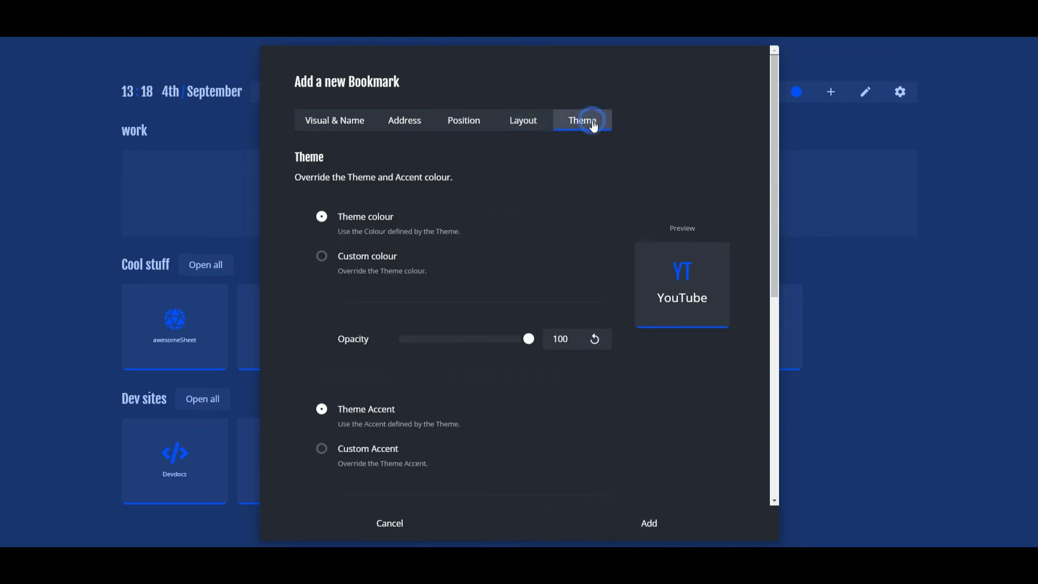
pyautogui.click(329, 261)
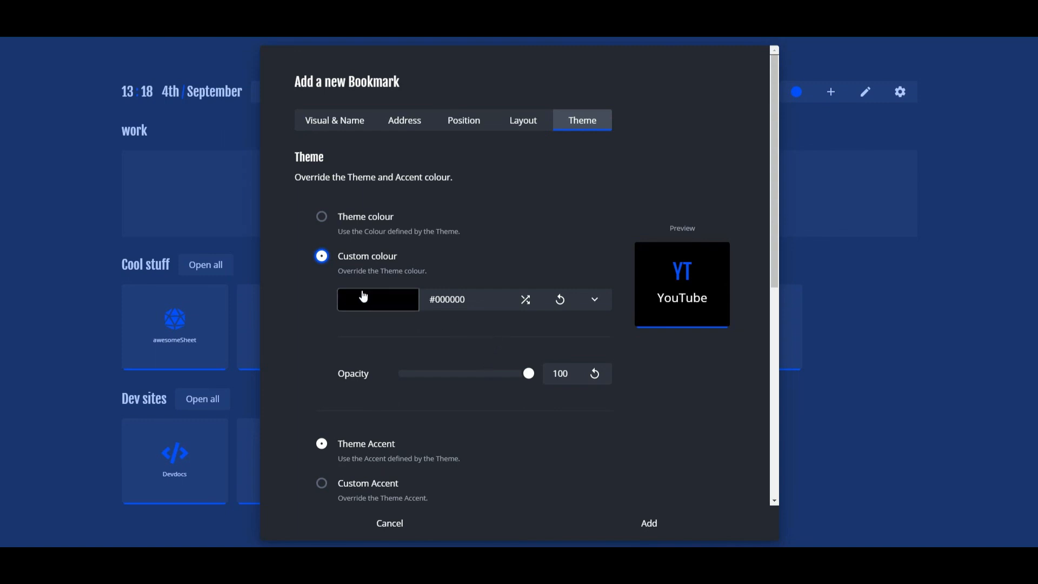
pyautogui.click(326, 222)
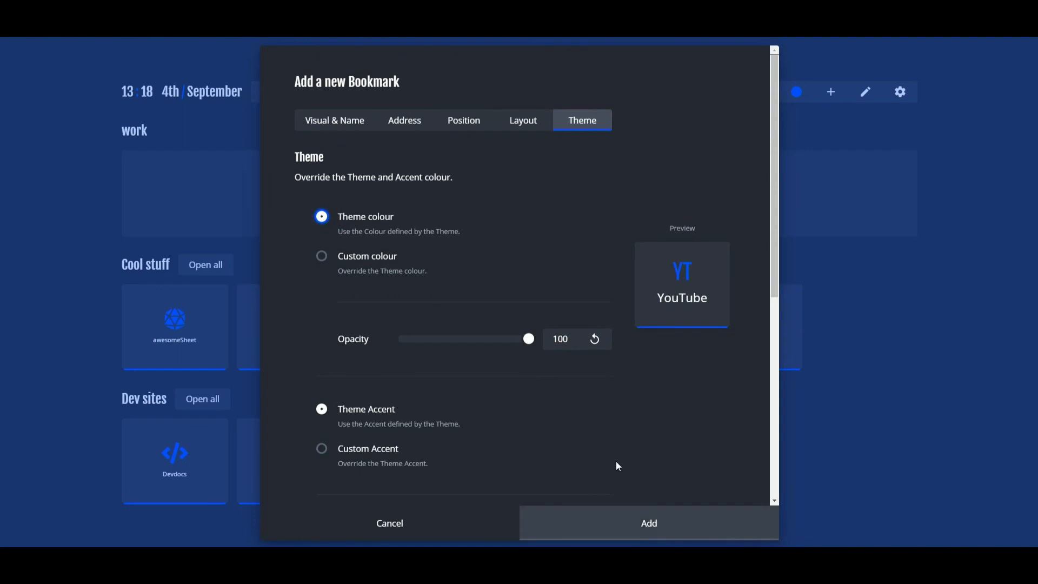
# Give the bookmark a custom red accent colour, #dc0909
pyautogui.scroll(-2, 605, 449)
pyautogui.click(322, 341)
pyautogui.click(374, 385)
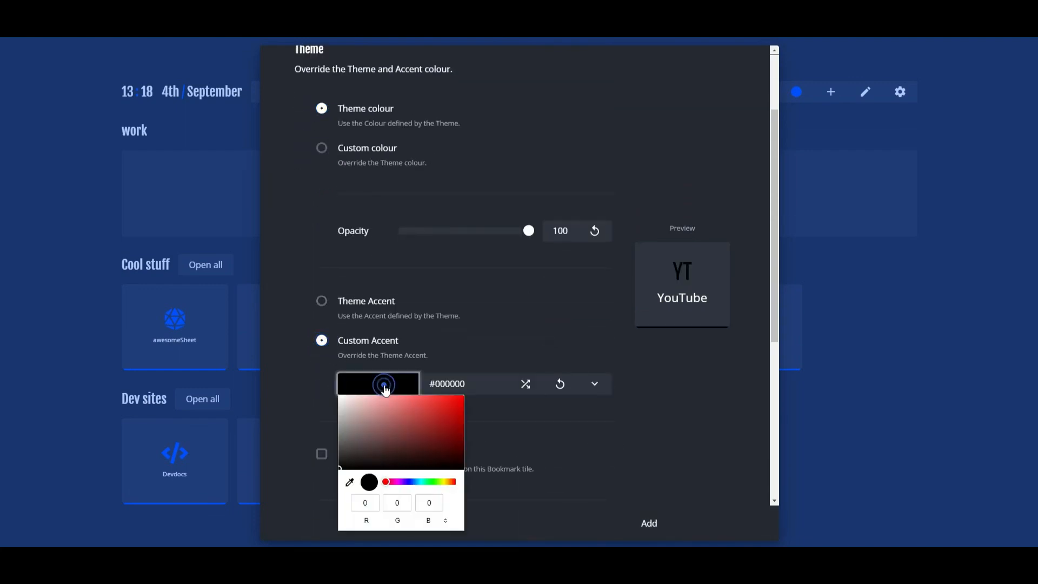
pyautogui.click(458, 406)
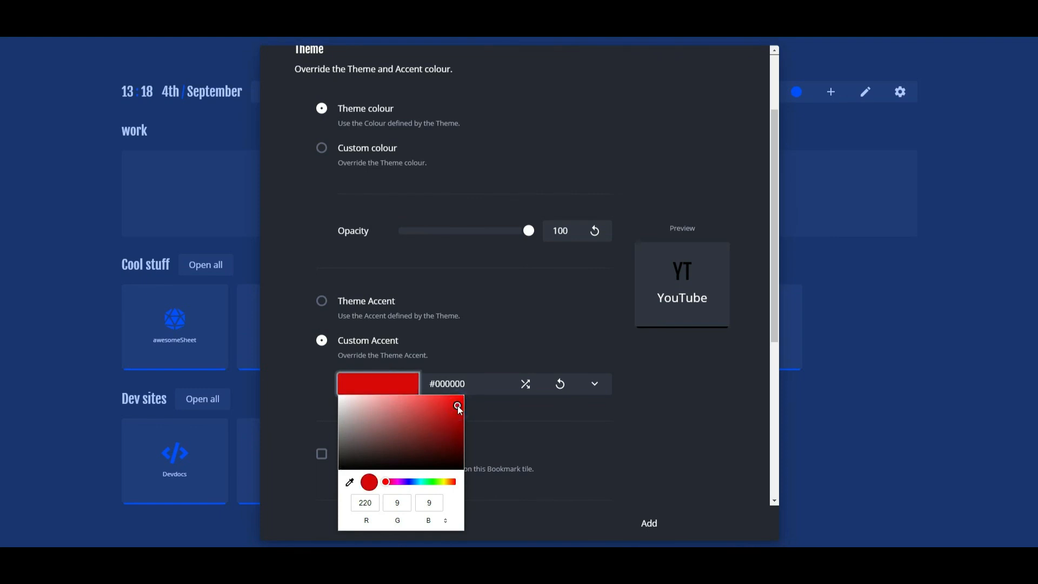
pyautogui.click(577, 421)
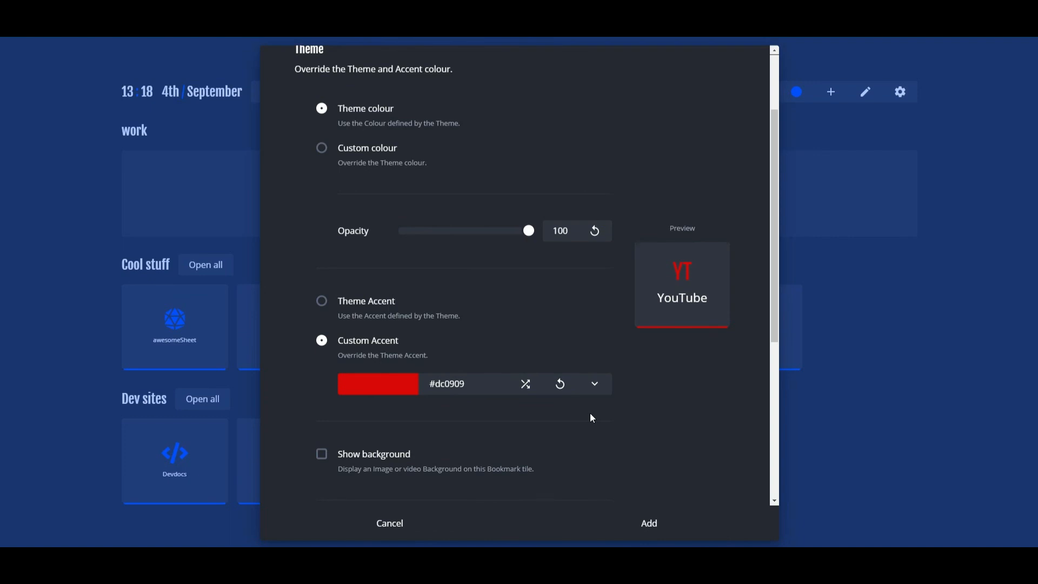
# Try a visual shadow of 10 and a border on the tile, return both to 0, and add the bookmark
pyautogui.scroll(-5, 592, 419)
pyautogui.moveTo(382, 307)
pyautogui.mouseDown()
pyautogui.moveTo(405, 306)
pyautogui.moveTo(379, 311)
pyautogui.moveTo(397, 310)
pyautogui.mouseUp()
pyautogui.moveTo(384, 237); pyautogui.dragTo(352, 241)
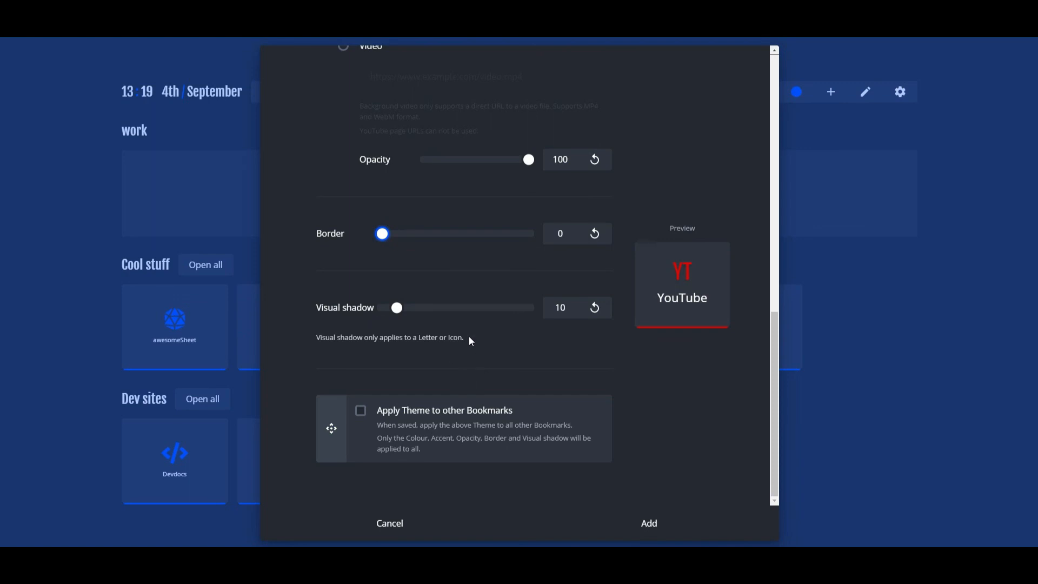
pyautogui.click(595, 307)
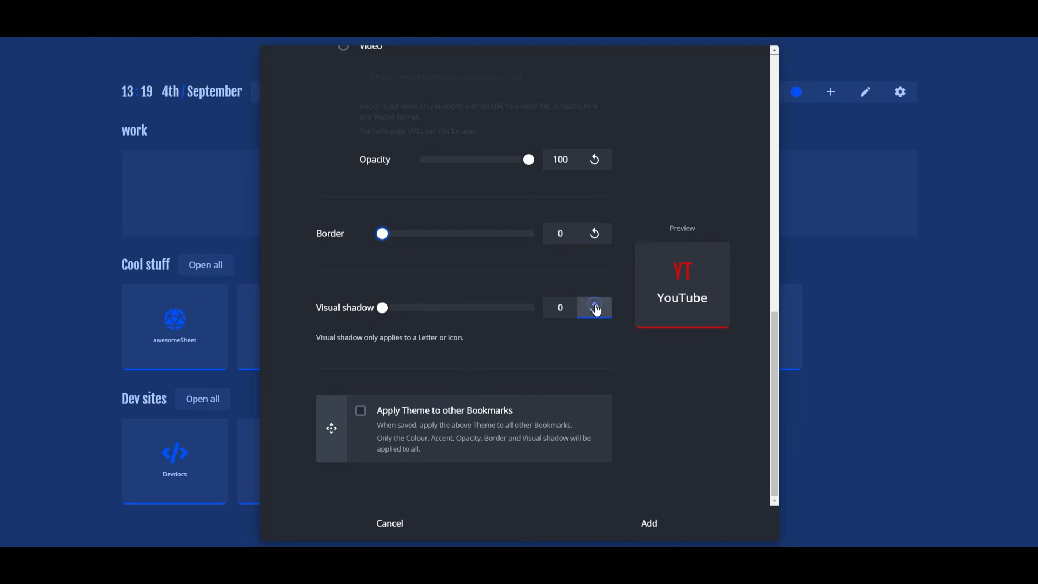
pyautogui.click(660, 525)
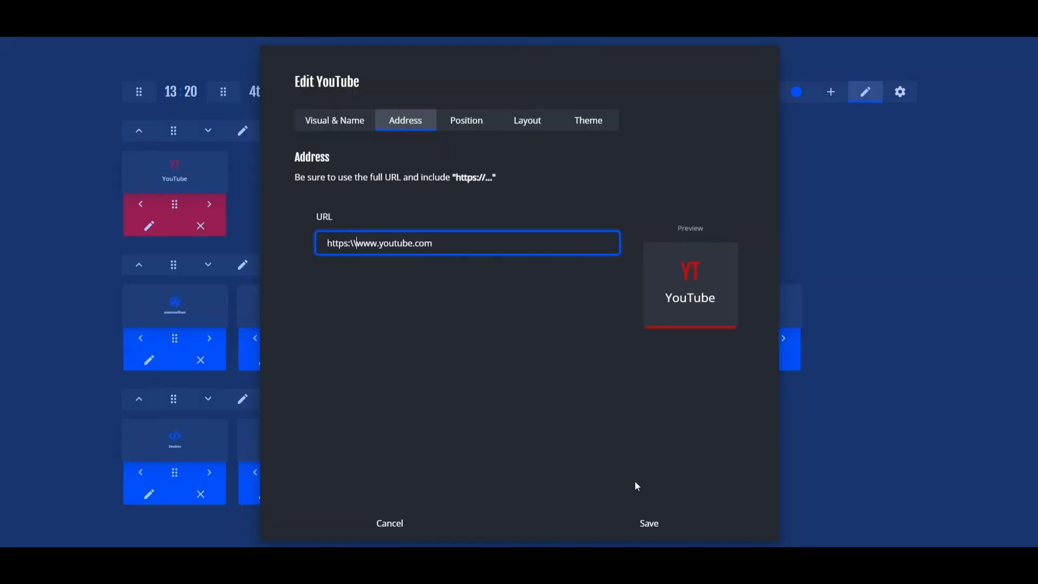
pyautogui.click(652, 523)
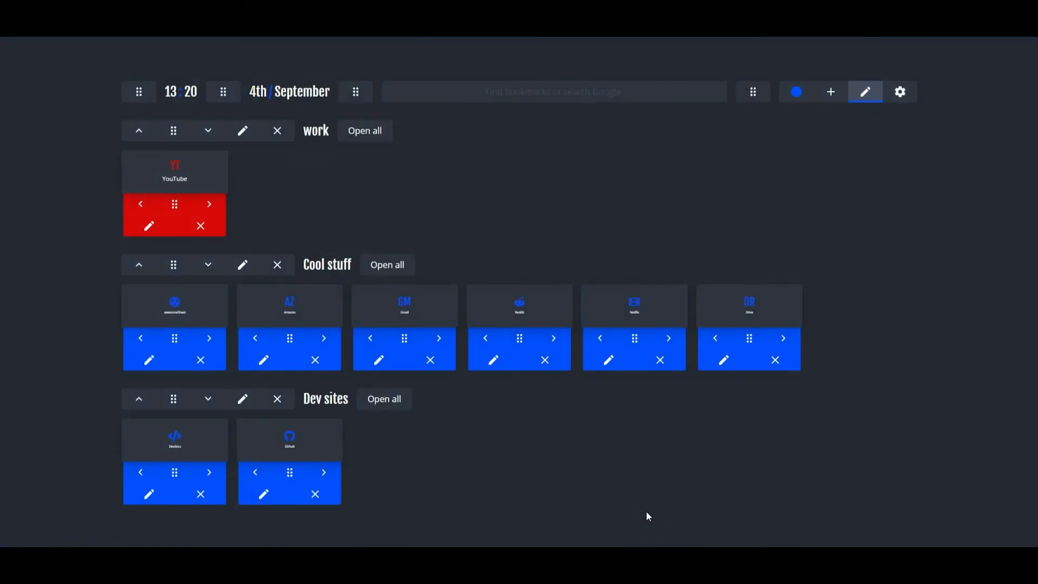
pyautogui.click(200, 226)
pyautogui.click(470, 354)
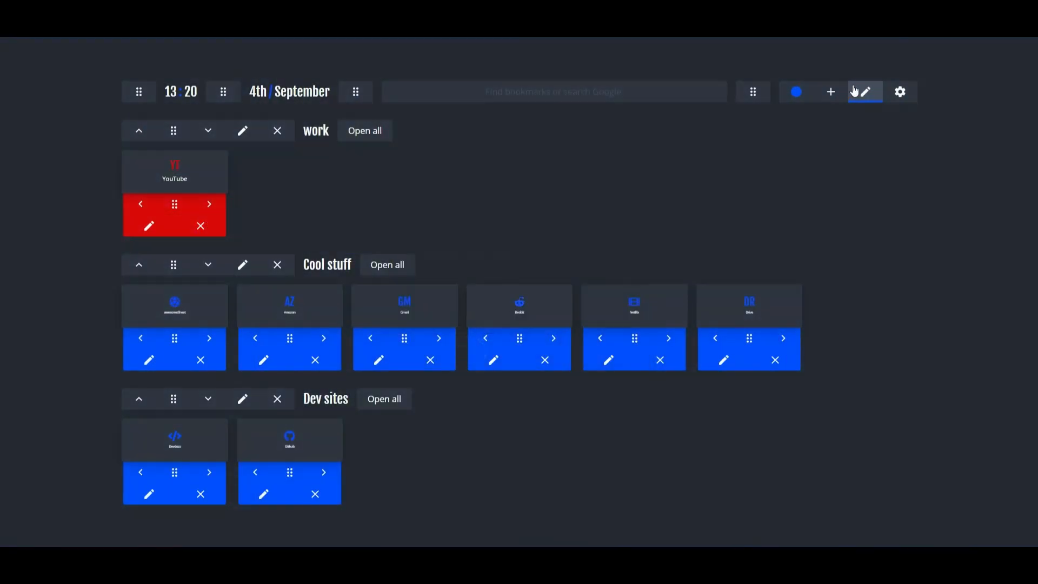